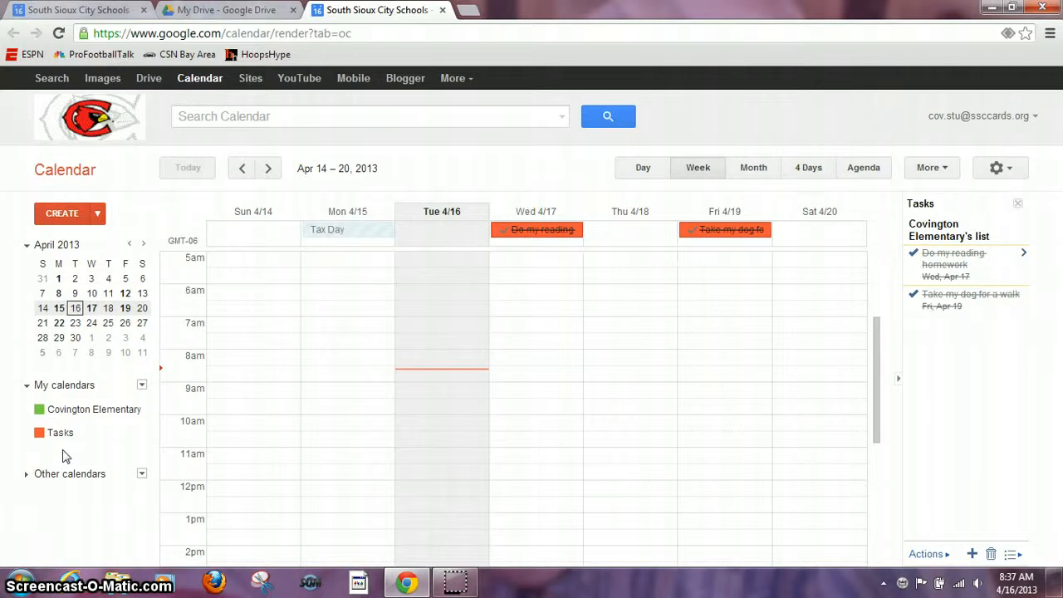
Add a task named "Study for my spelling test" to Covington Elementary's task list.
click(55, 443)
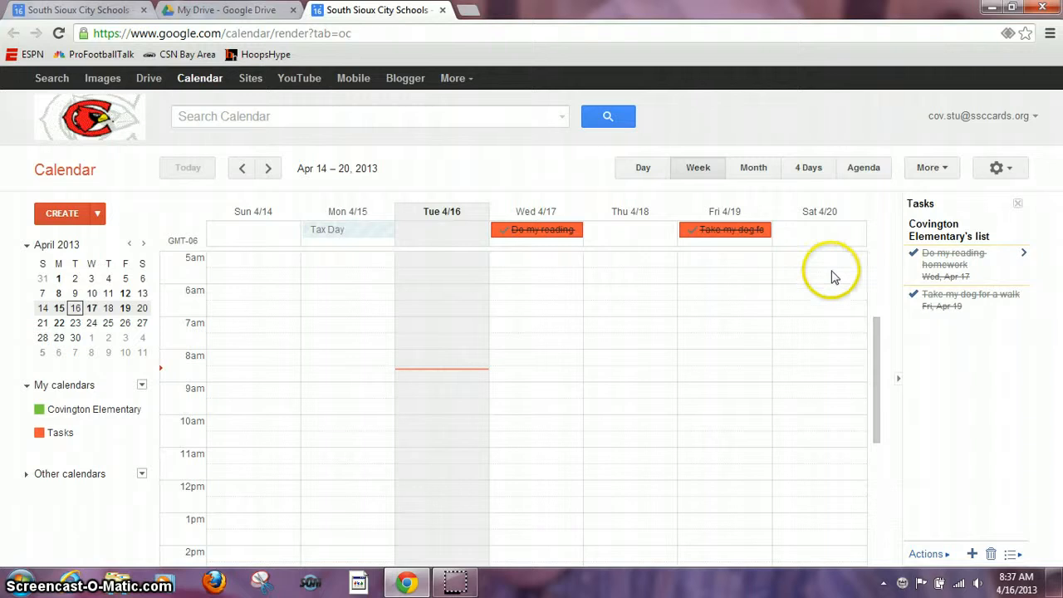
click(931, 323)
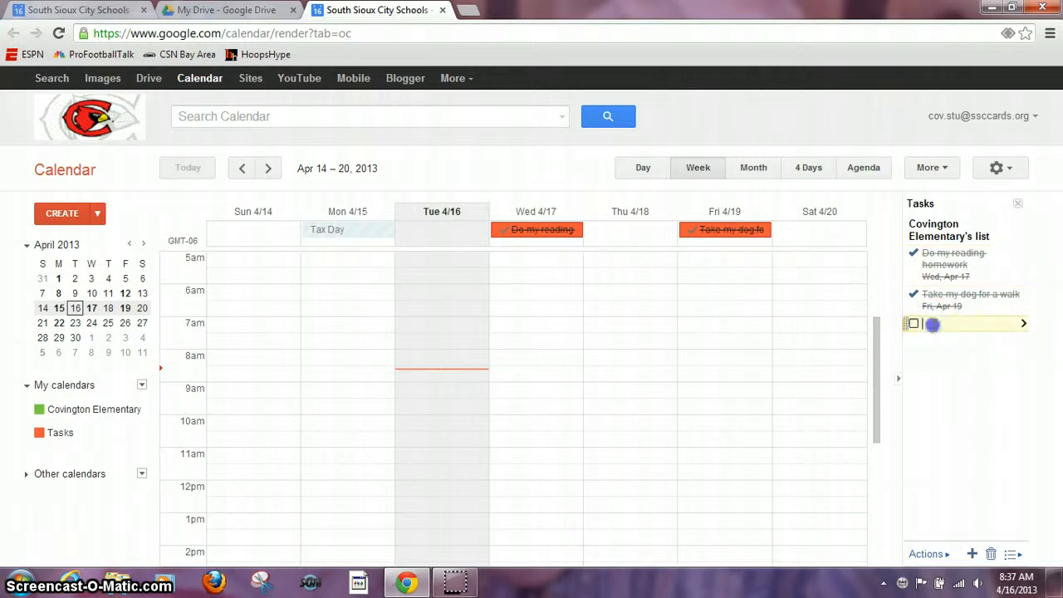
text(Study)
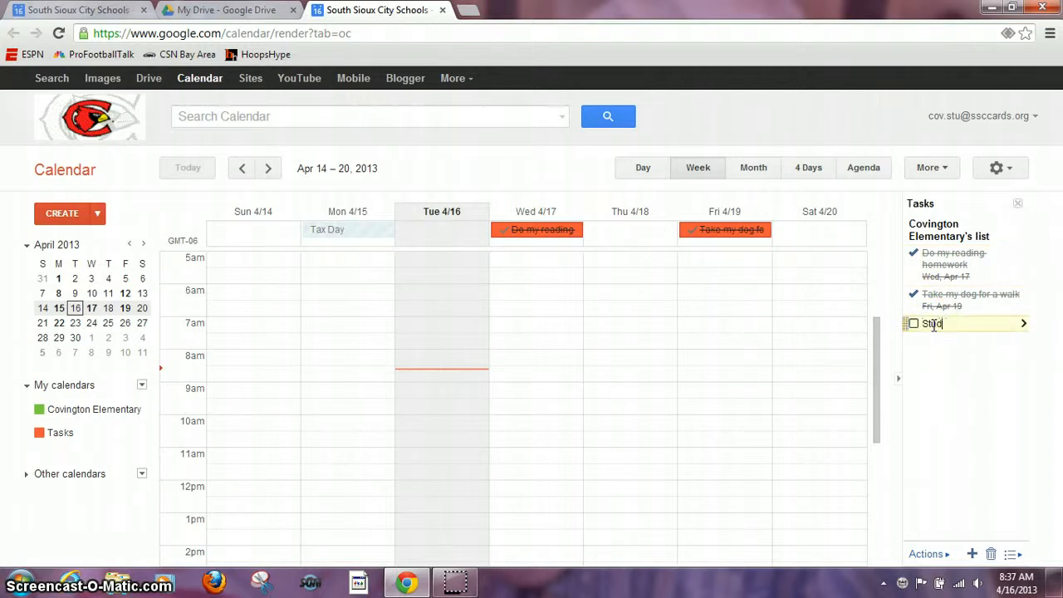
text( for my )
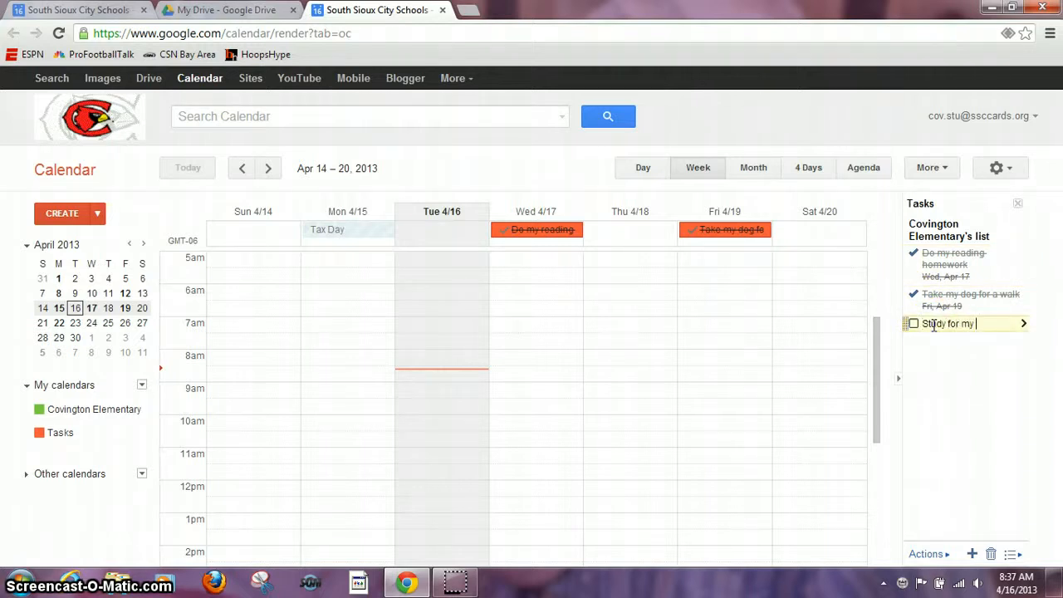
text(spelling test)
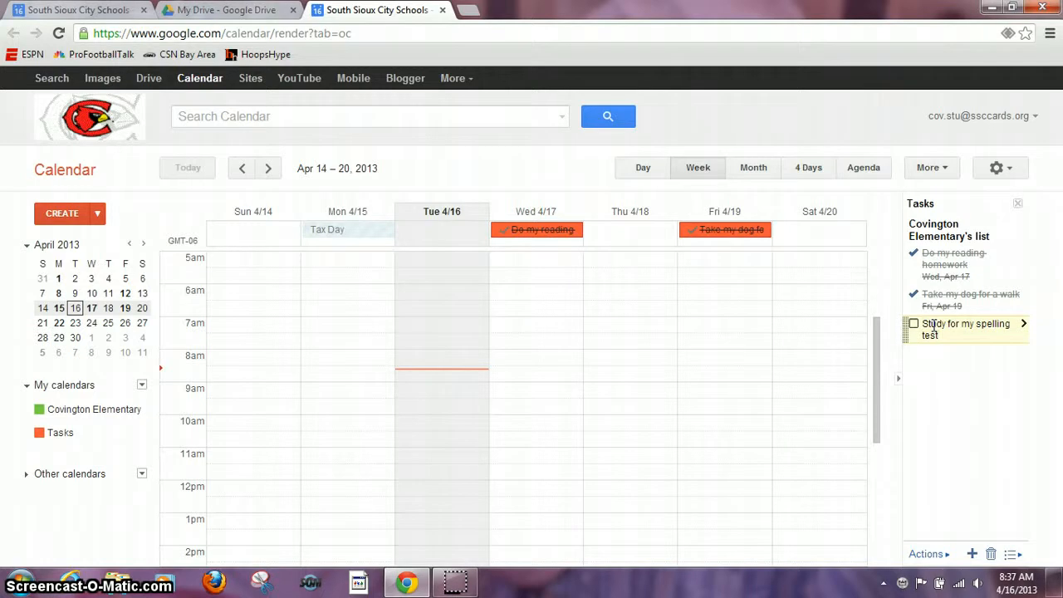
Set the spelling test task's due date to Friday, April 19, and return to the task list.
click(1024, 324)
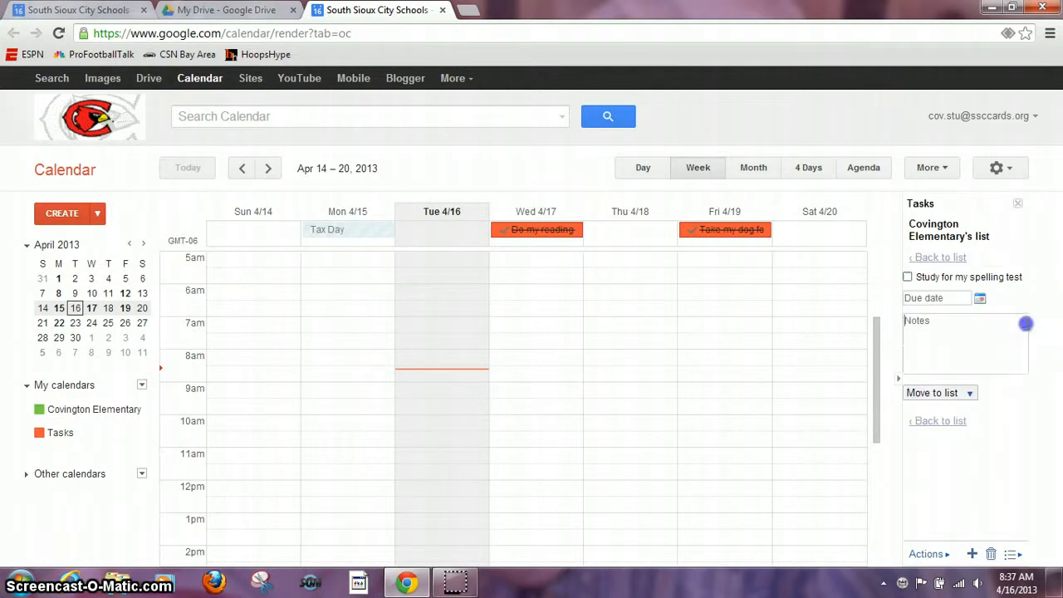
click(981, 300)
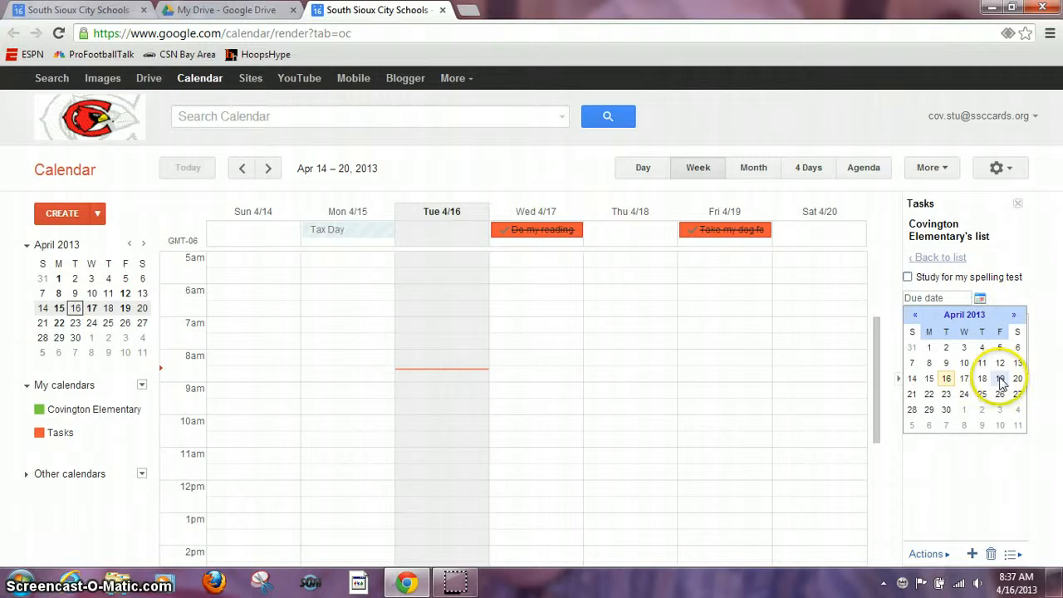
click(996, 376)
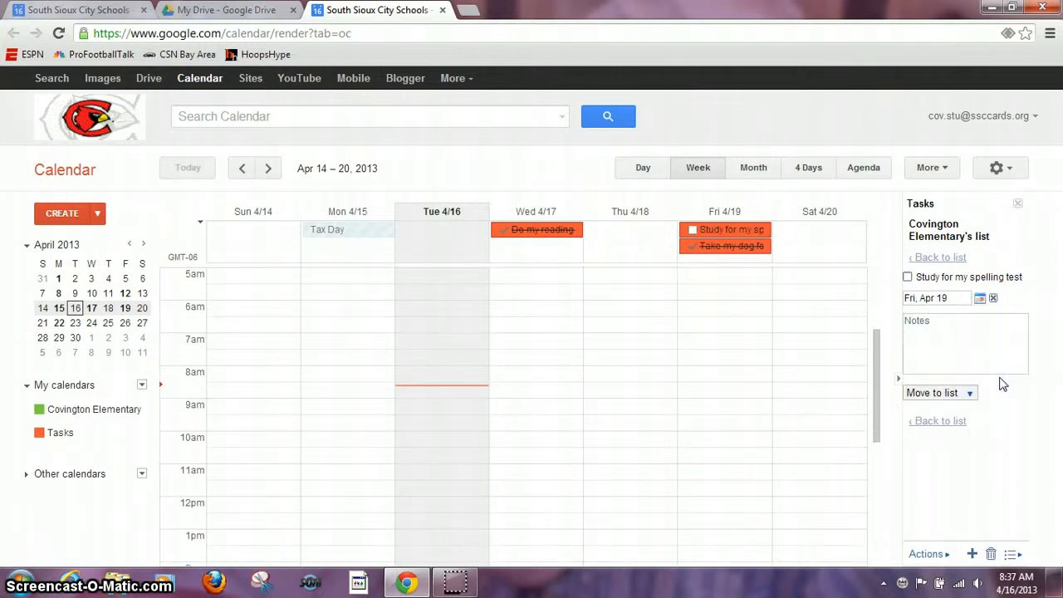
click(951, 423)
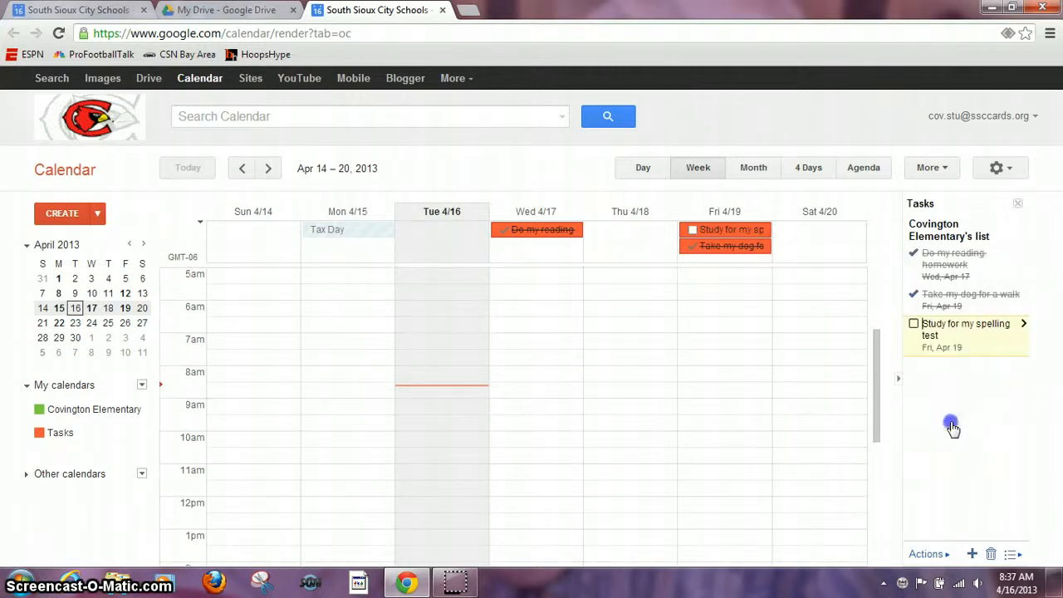
Hide the Tasks calendar and show it again.
click(941, 370)
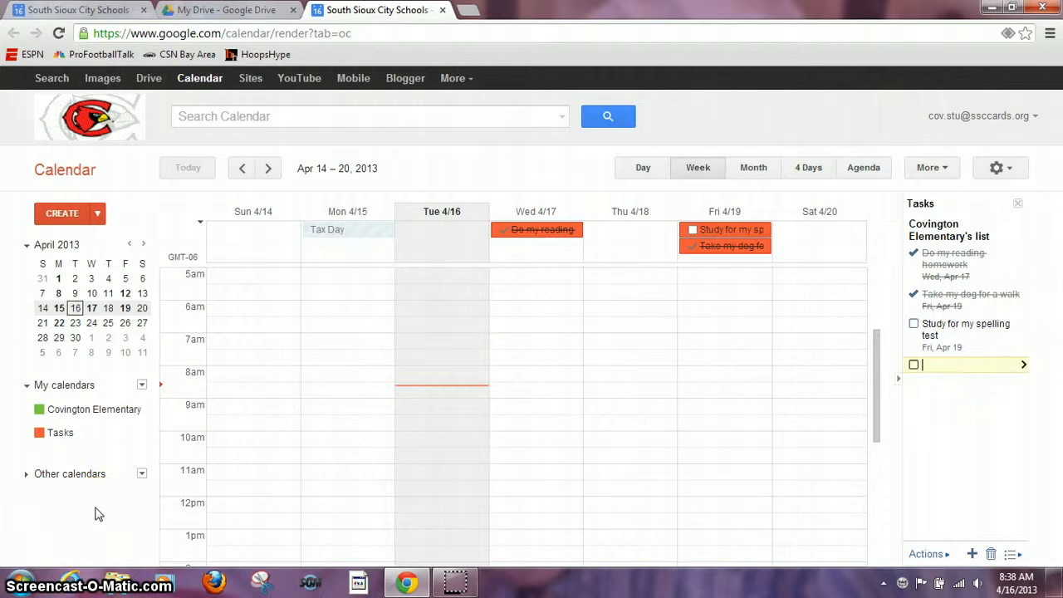
click(65, 435)
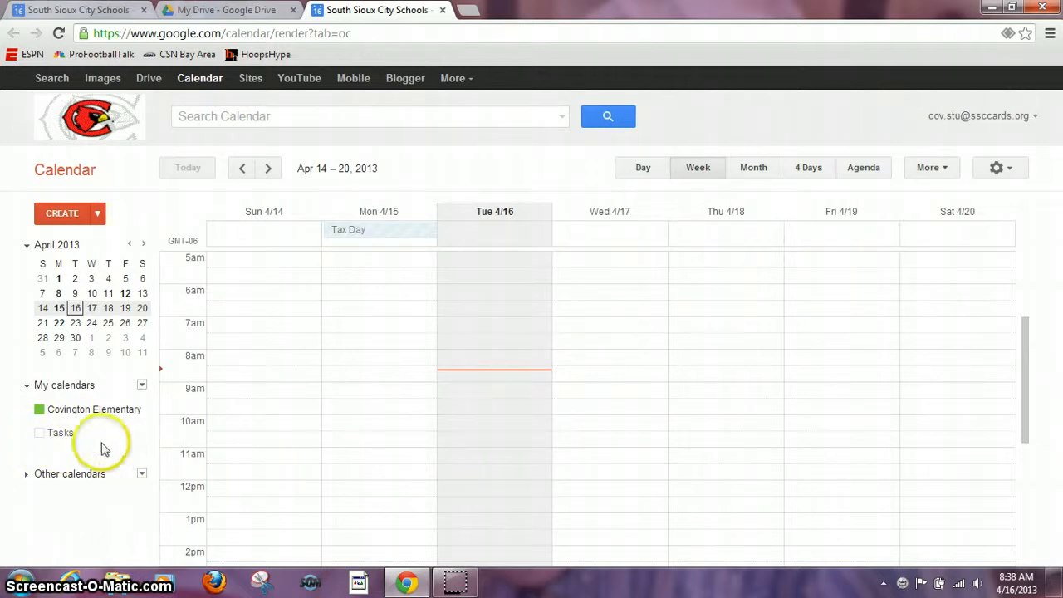
click(60, 432)
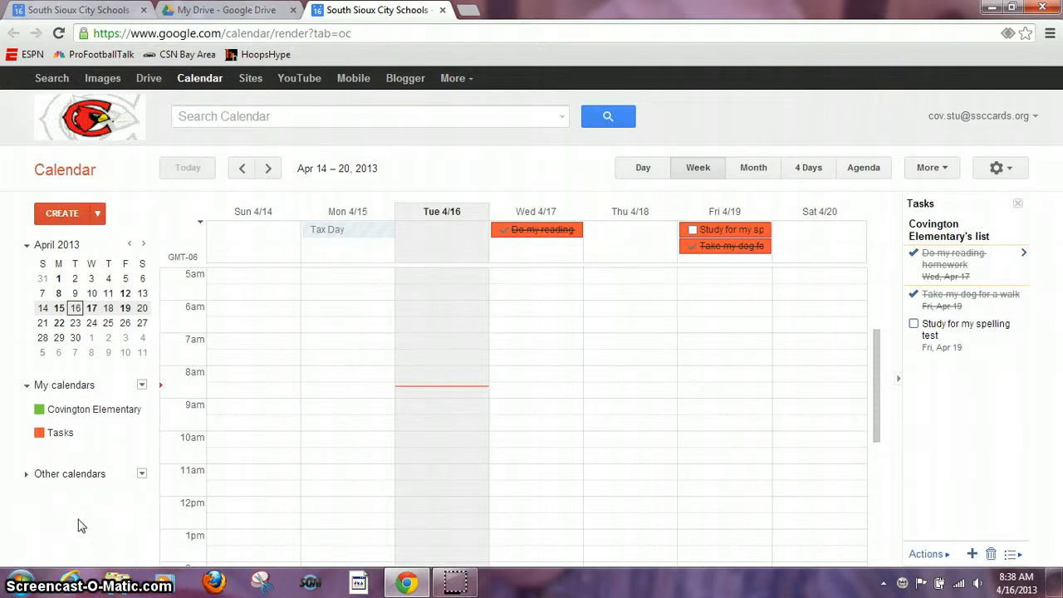
Start a new calendar and name it "Football Schedule".
click(143, 387)
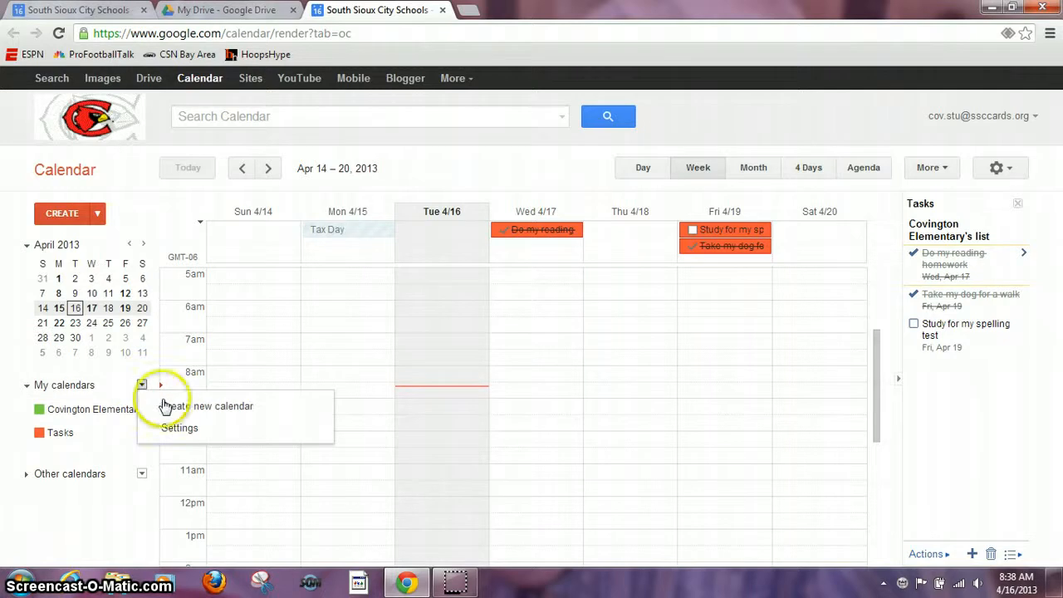
click(175, 409)
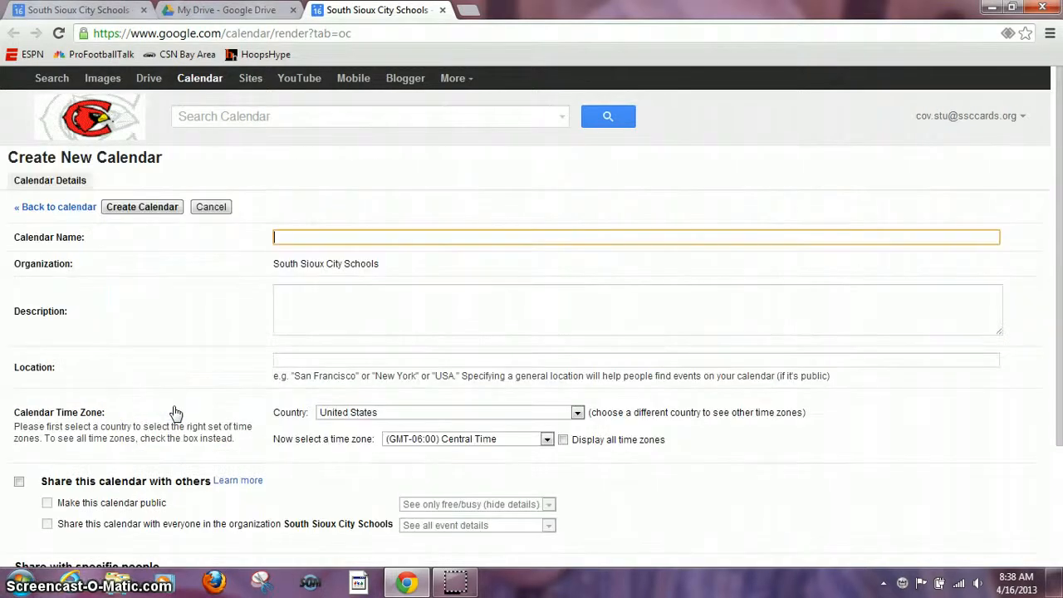
text(Foot)
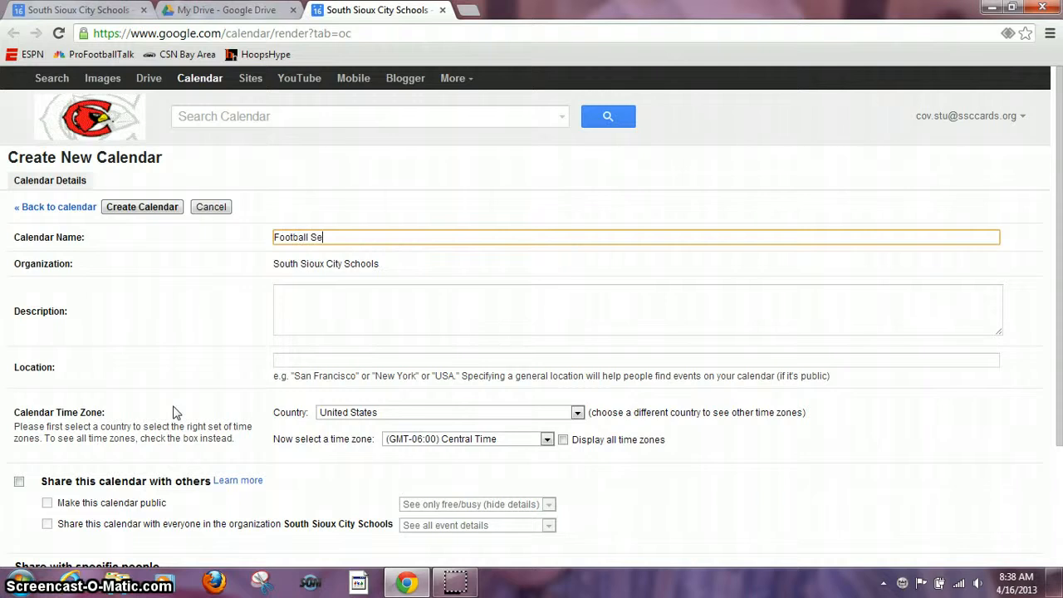
text(ball Schedcu)
Describe the new calendar as "Here are all of my football games." and set its location to "South Sioux City, NE".
click(285, 301)
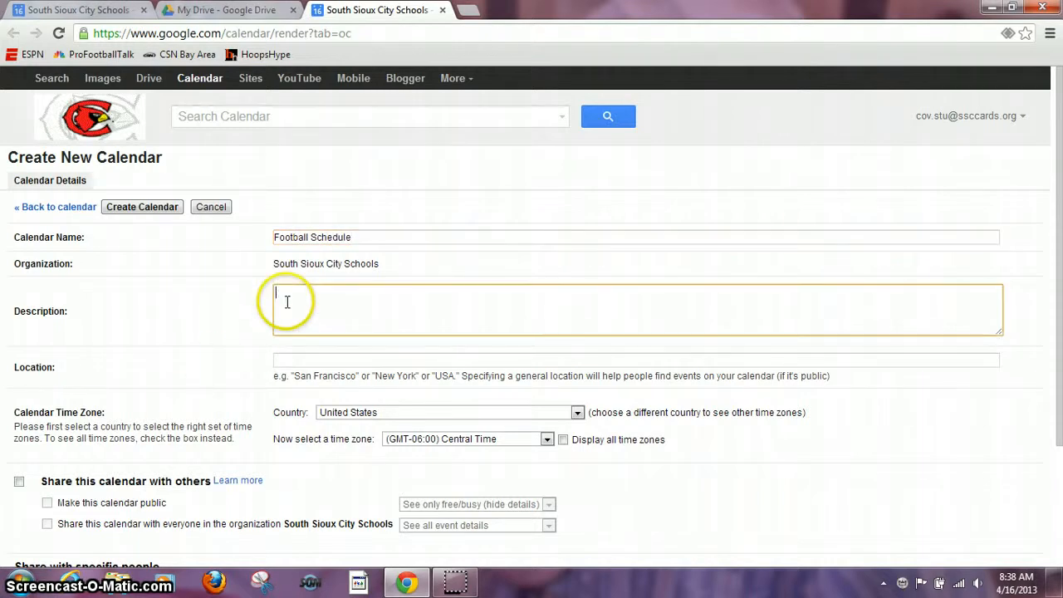
text(Here are all of)
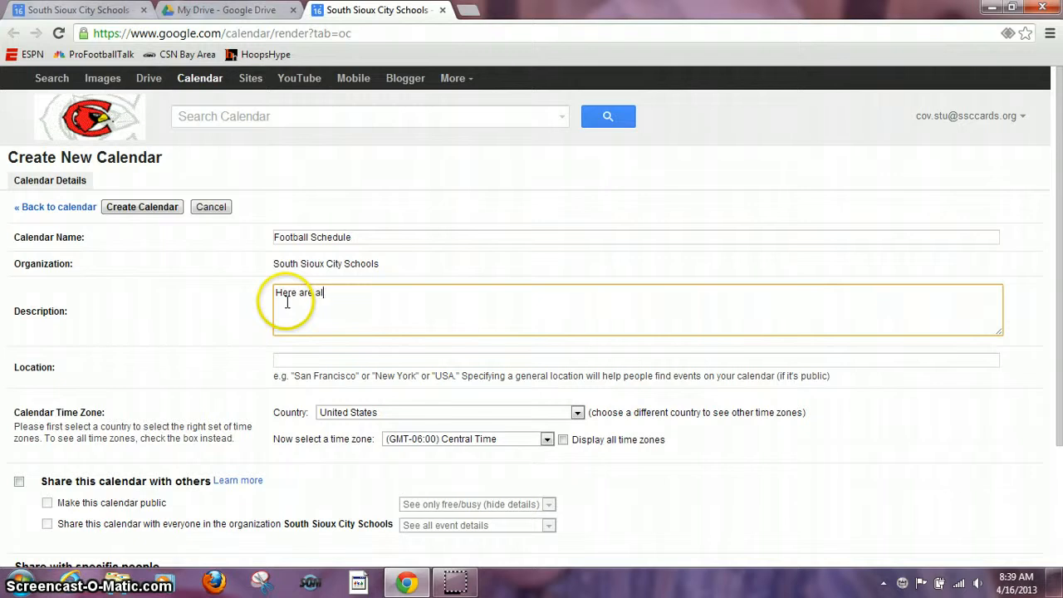
text( my football )
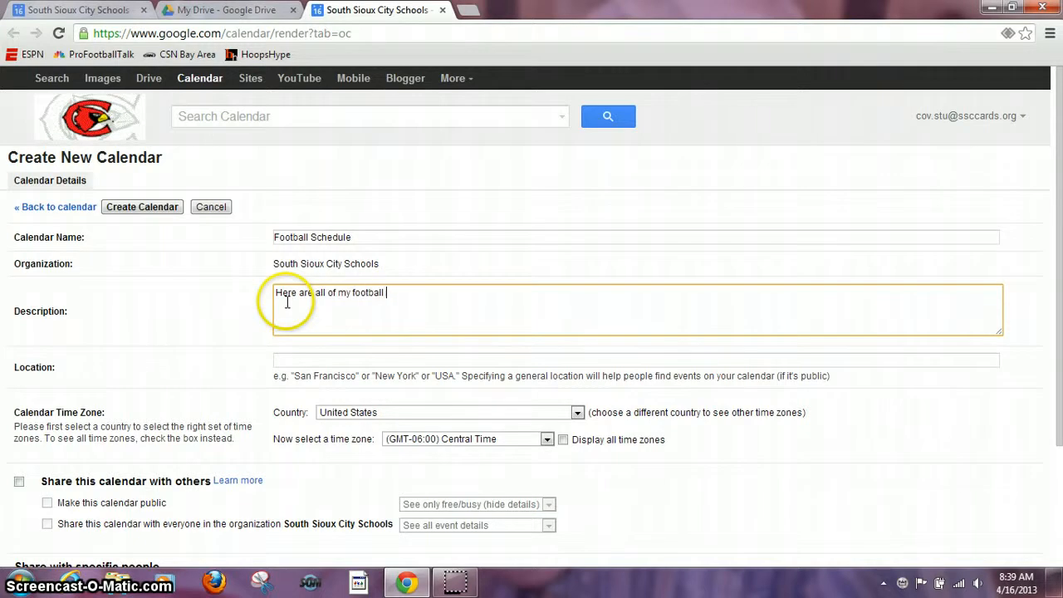
text(games.)
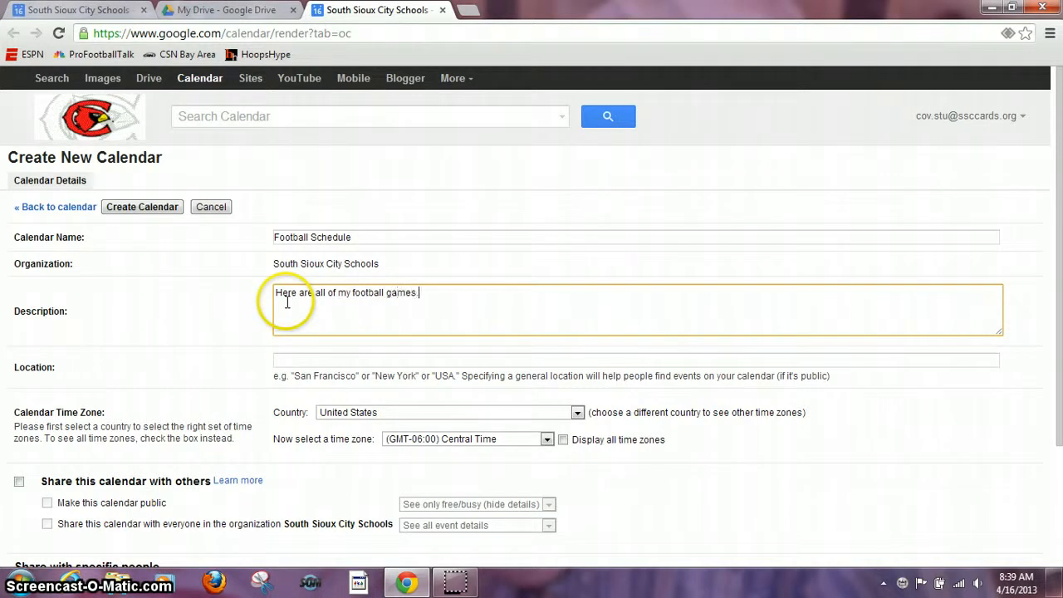
click(304, 359)
text(South Siou)
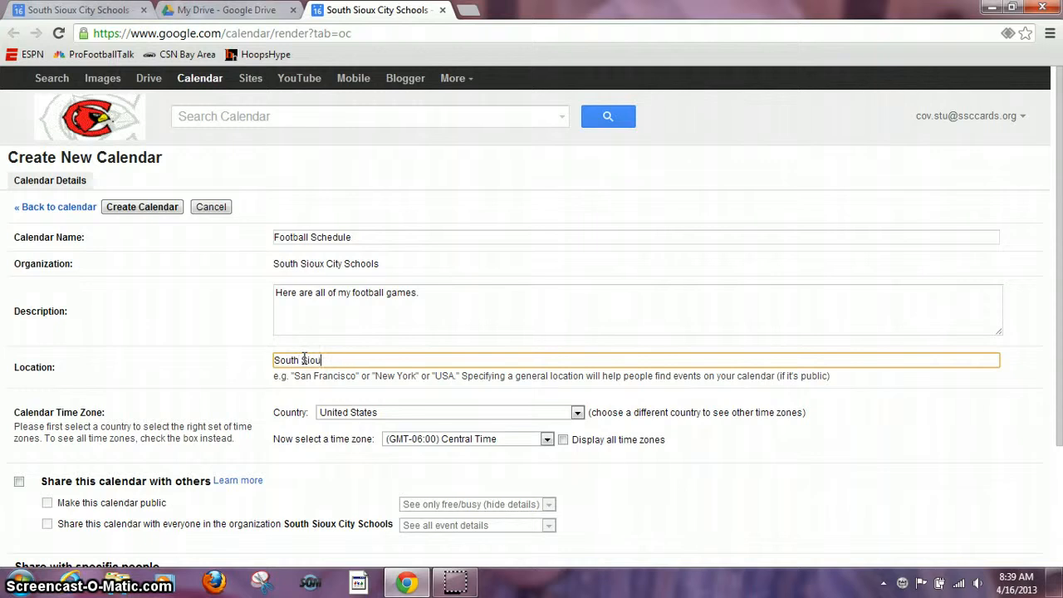
text(x City, NE)
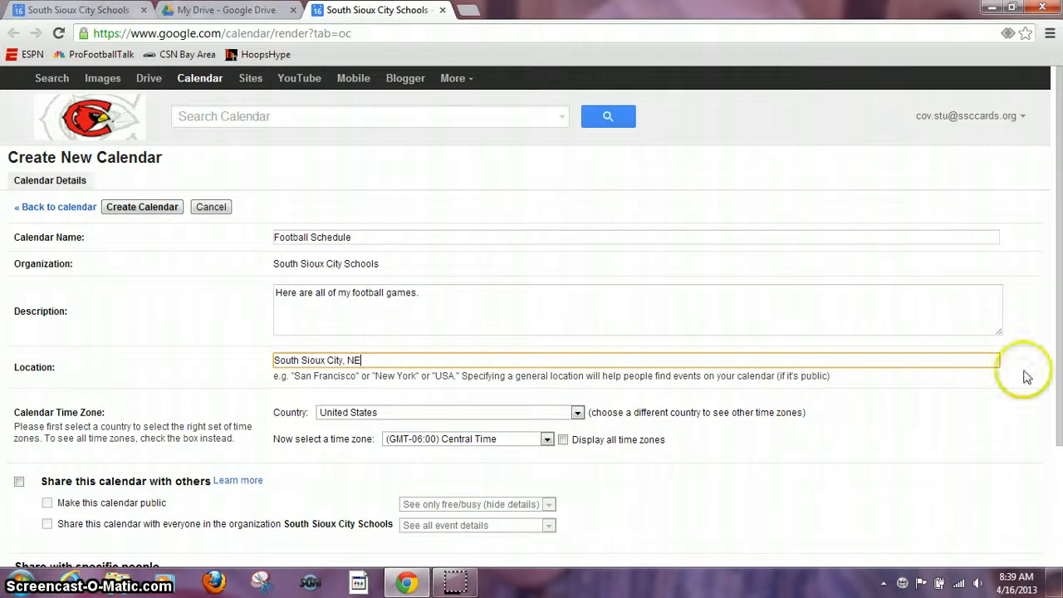
Share the new calendar with everyone in the South Sioux City Schools organization, limited to "See only free/busy (hide details)".
drag(1060, 343, 1060, 430)
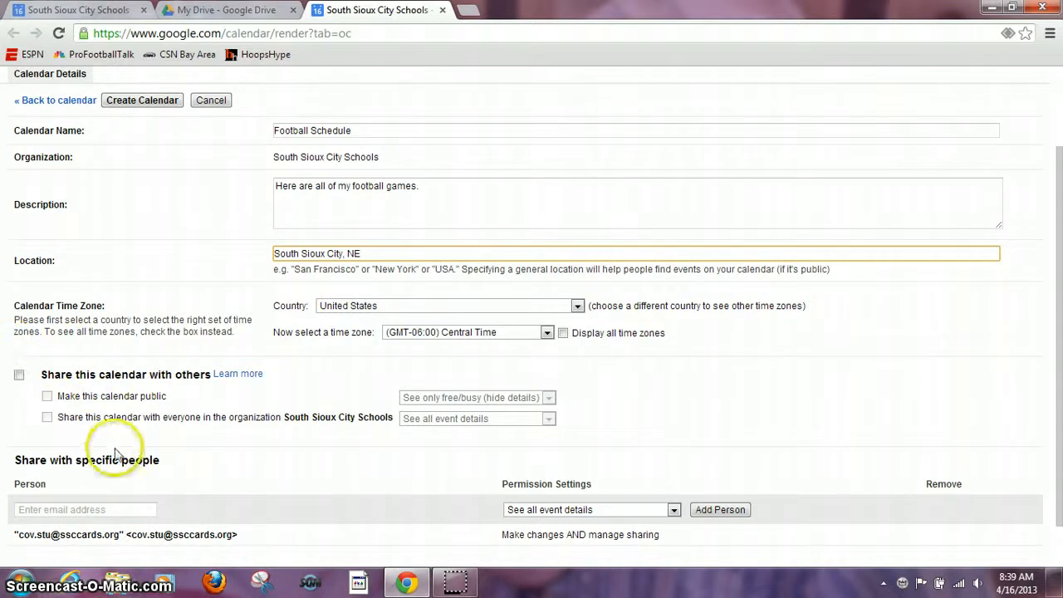
click(48, 397)
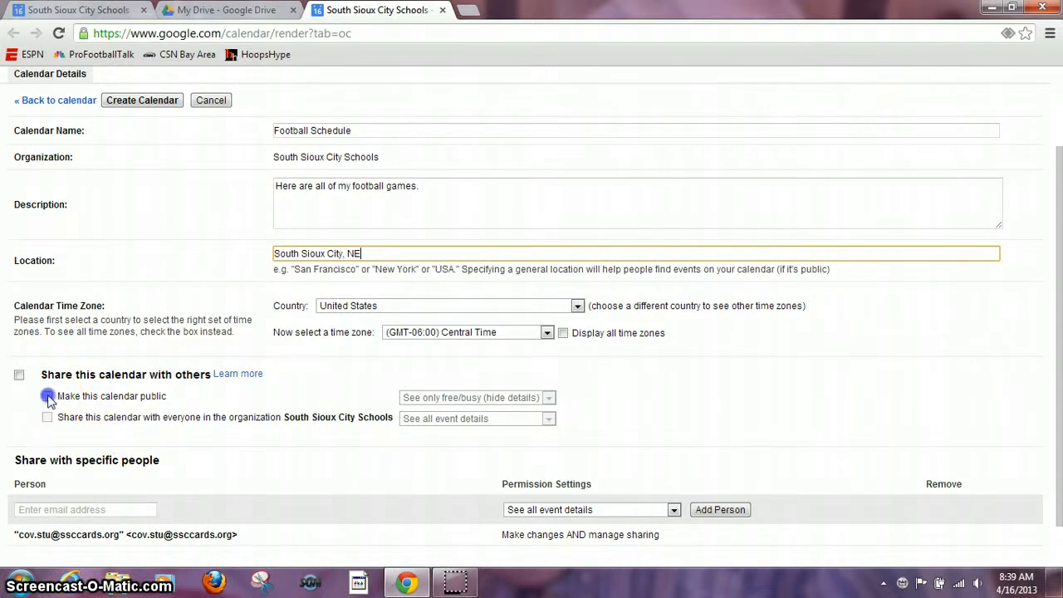
click(18, 374)
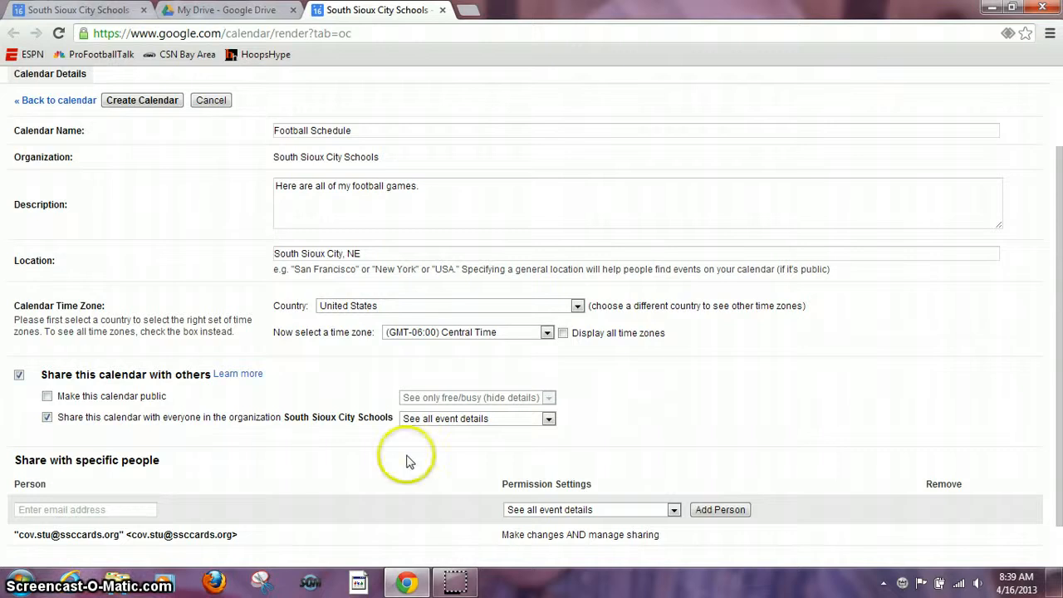
click(548, 419)
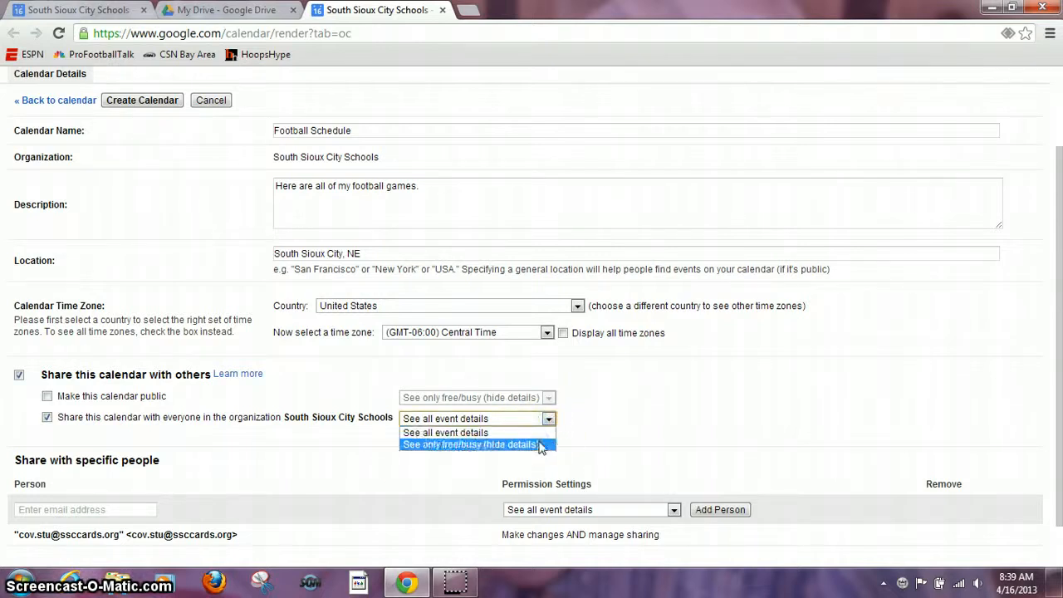
click(540, 444)
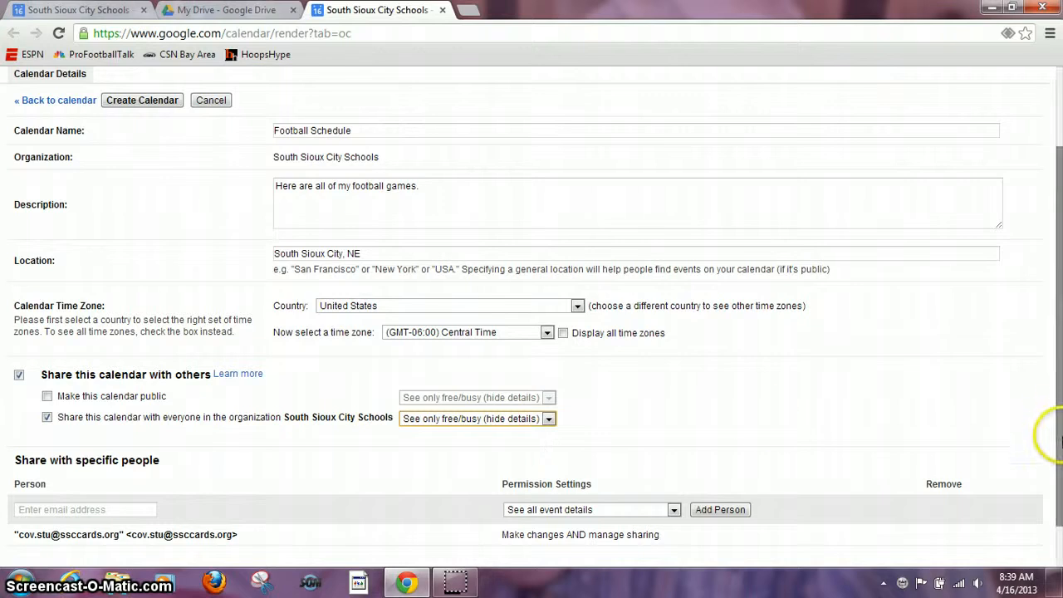
Create the Football Schedule calendar and change its color to dark green.
drag(1057, 430, 1058, 482)
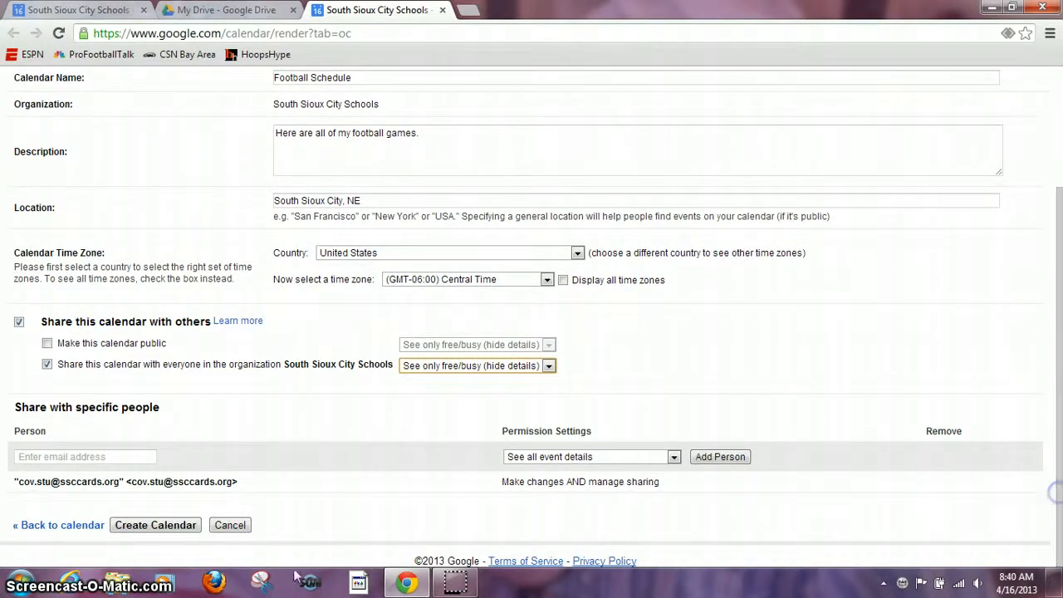
click(156, 524)
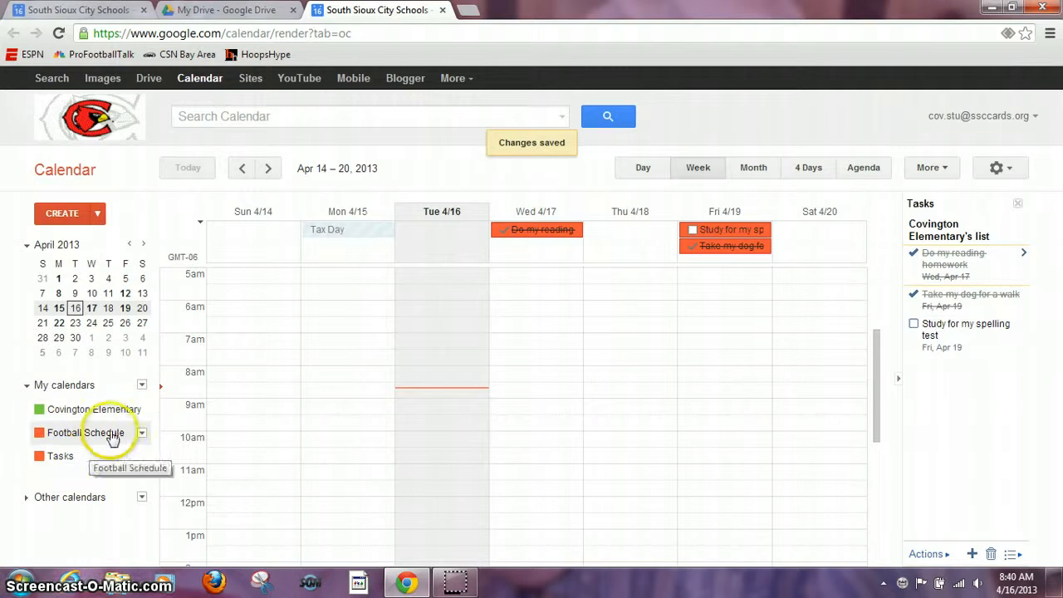
click(142, 432)
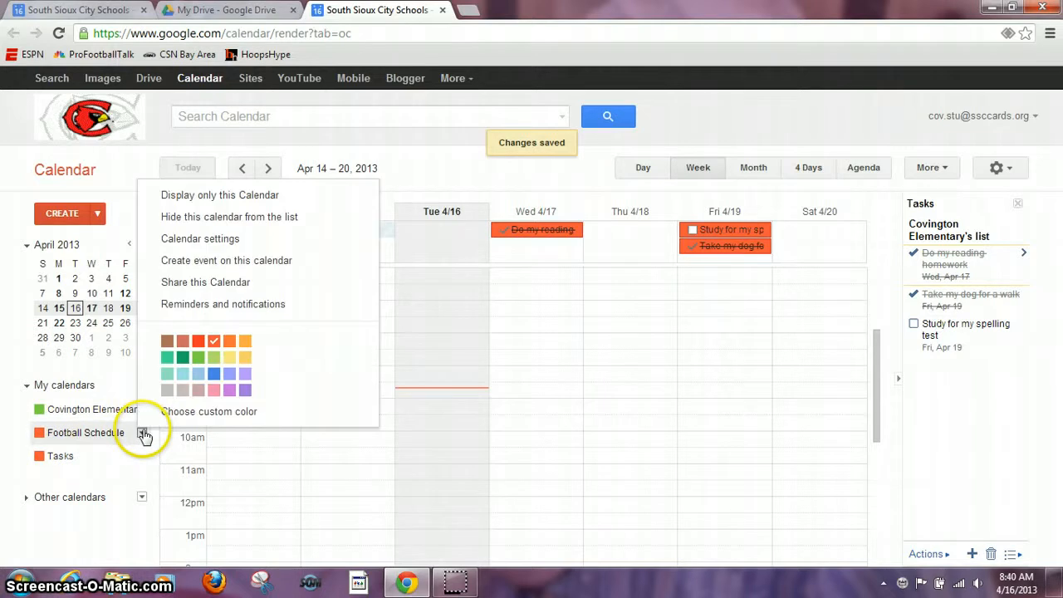
click(183, 359)
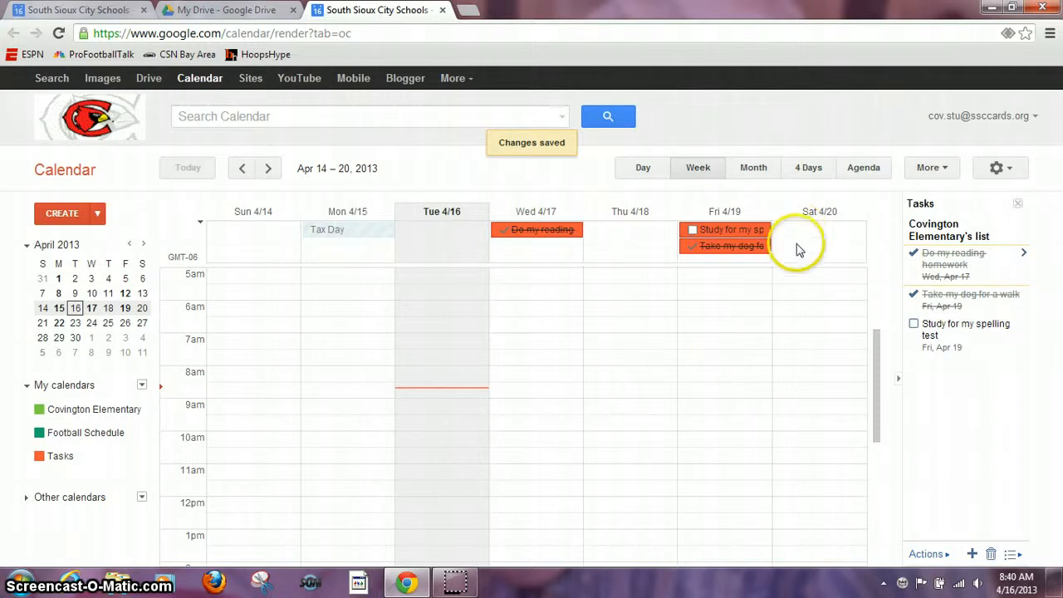
Start a new event on Saturday, April 20, from 9am to 10am and title it "Game vs. Sioux City".
click(787, 407)
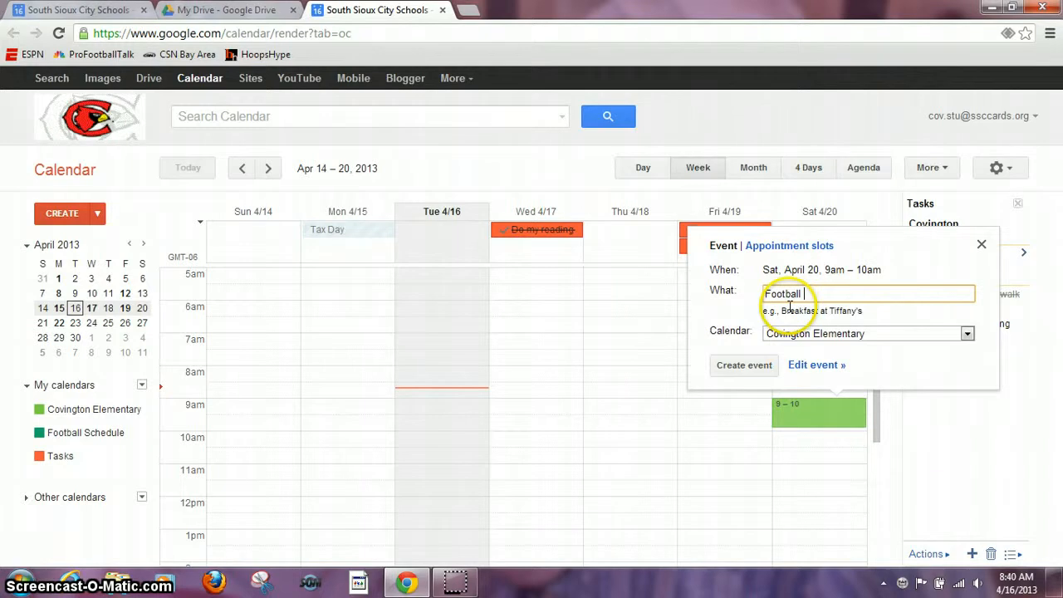
key(BackSpace)
key(BackSpace)
key(BackSpace)
key(BackSpace)
key(BackSpace)
key(BackSpace)
key(BackSpace)
text(City)
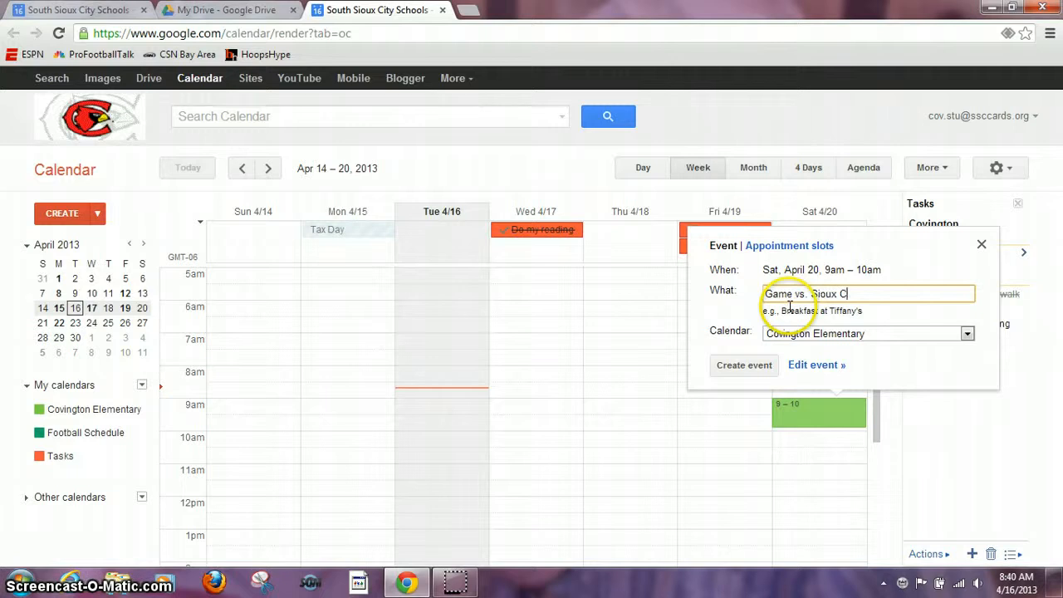
Open the game event's full details and assign it to the Football Schedule calendar.
click(816, 364)
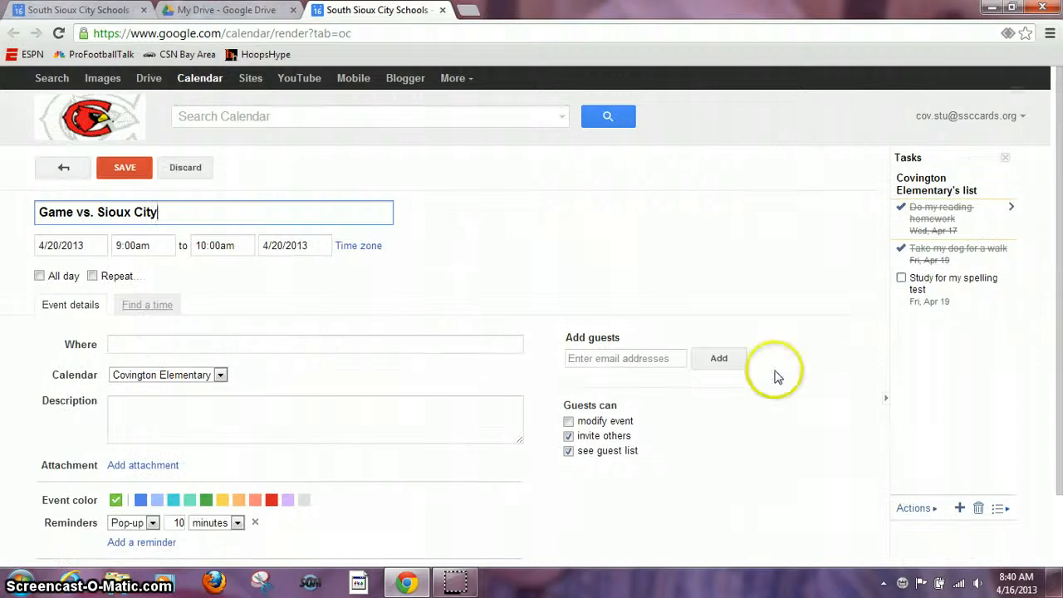
click(221, 375)
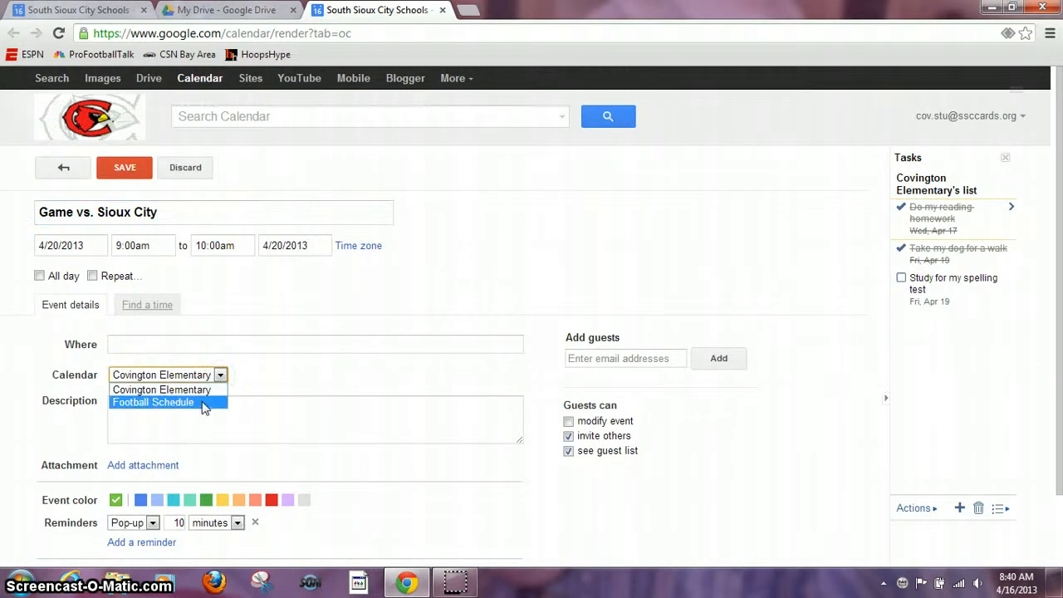
click(204, 401)
Set the game event's location to "SSC Fields", add the description "Don't forget to bring treats." and save the event.
click(132, 343)
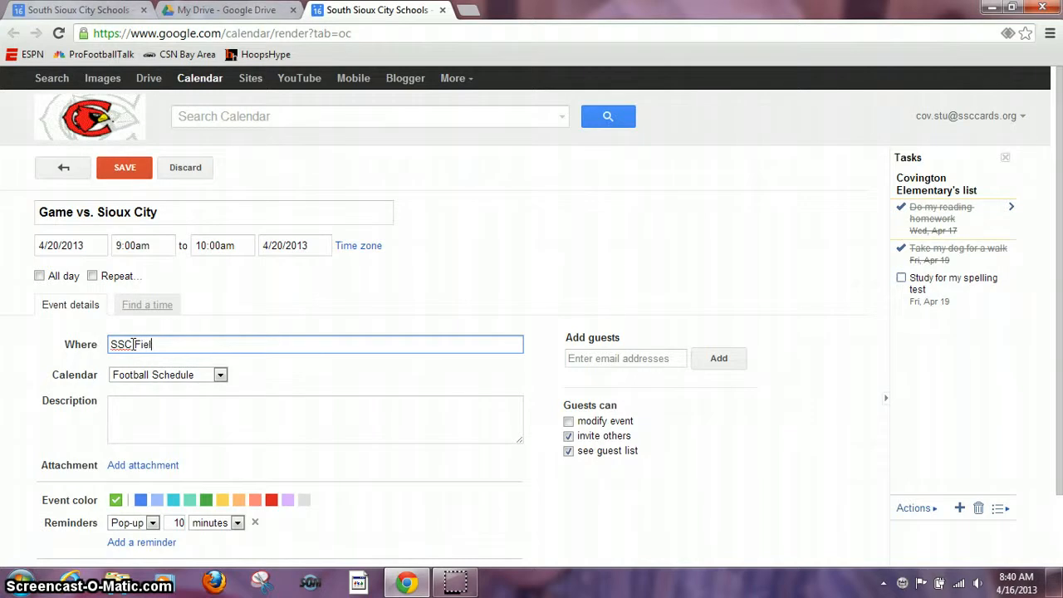
click(118, 402)
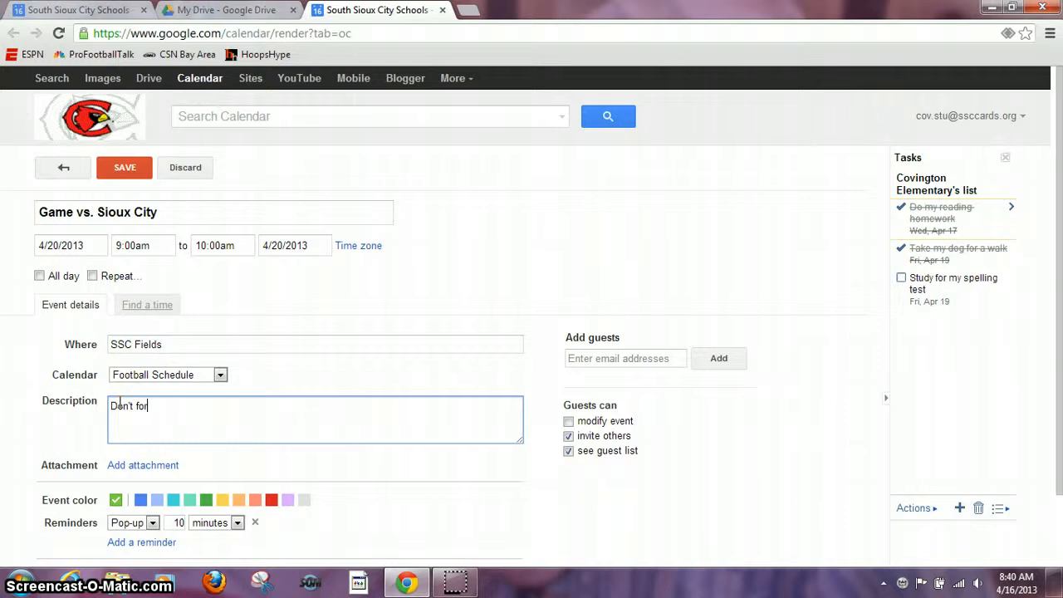
text(Don't forget to bring treats)
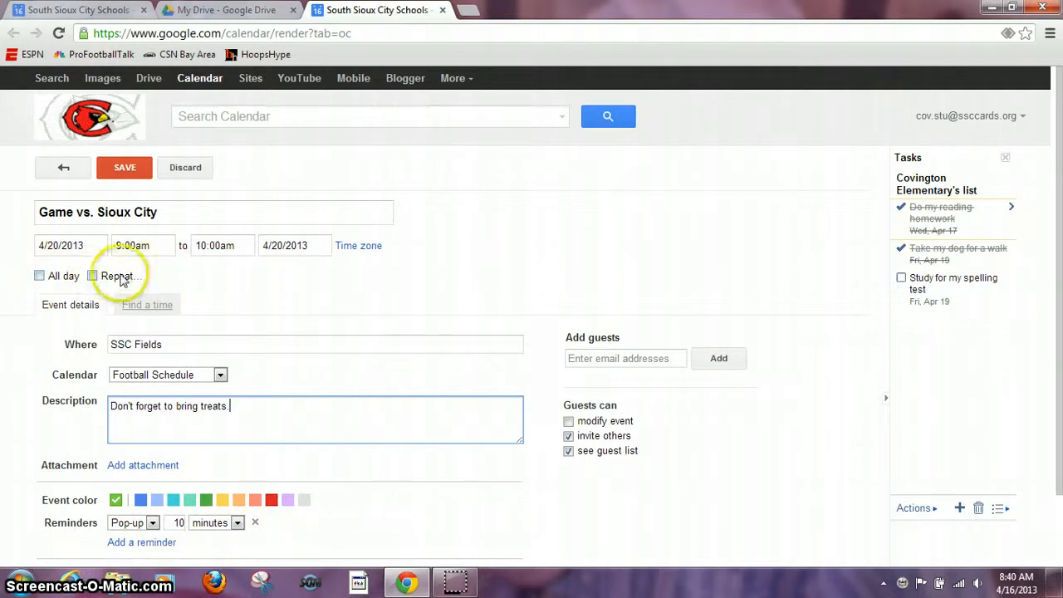
click(122, 168)
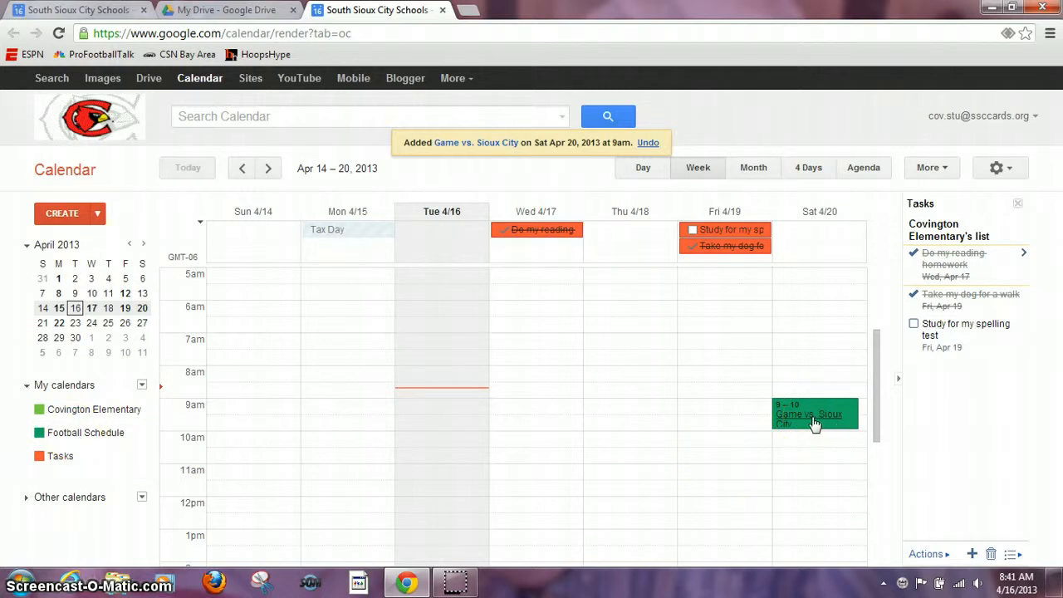
Hide the Football Schedule calendar from the week view and show it again.
click(81, 433)
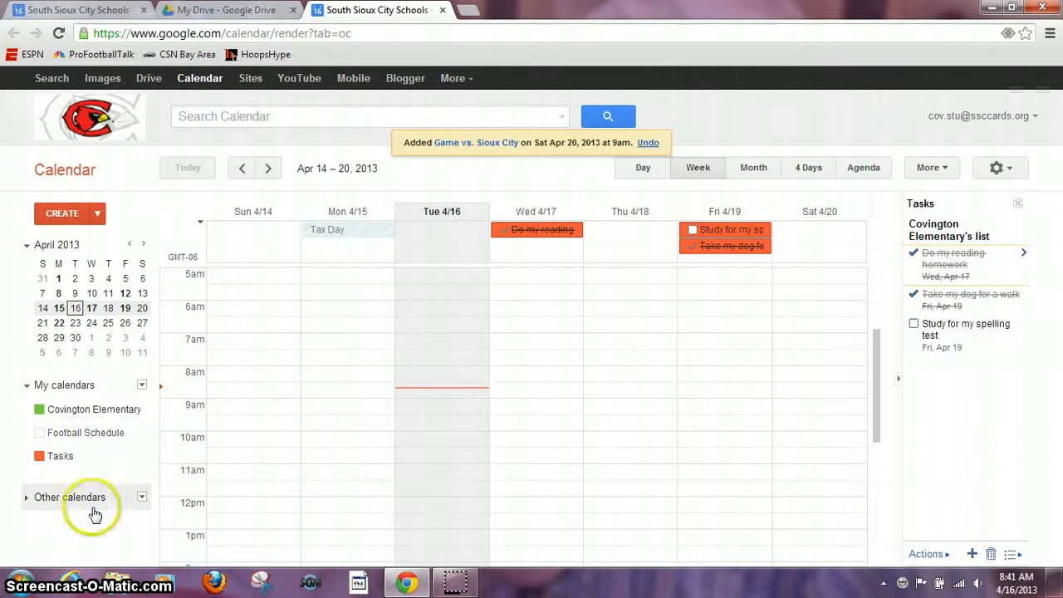
click(81, 433)
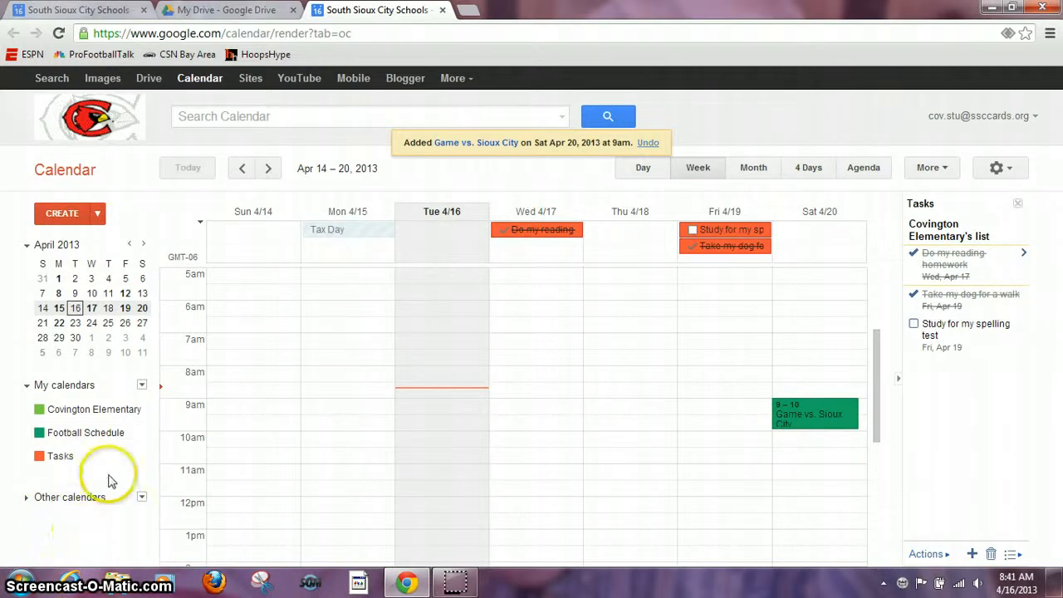
Browse the interesting calendars for basketball under Sports and open the NCAA Men's Basketball - NCAAB team list.
click(142, 497)
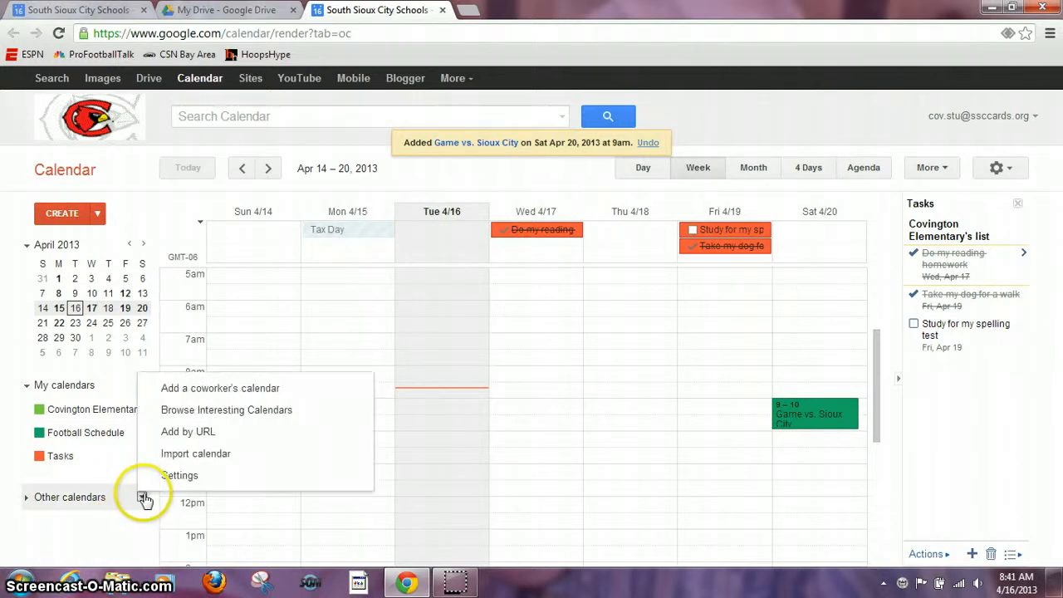
click(207, 410)
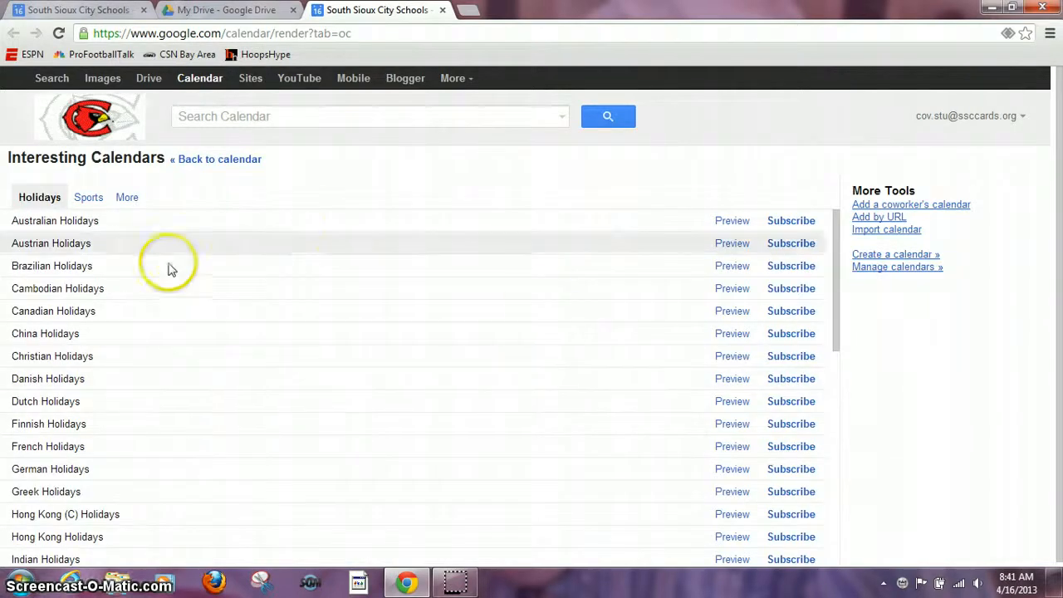
drag(835, 280, 810, 267)
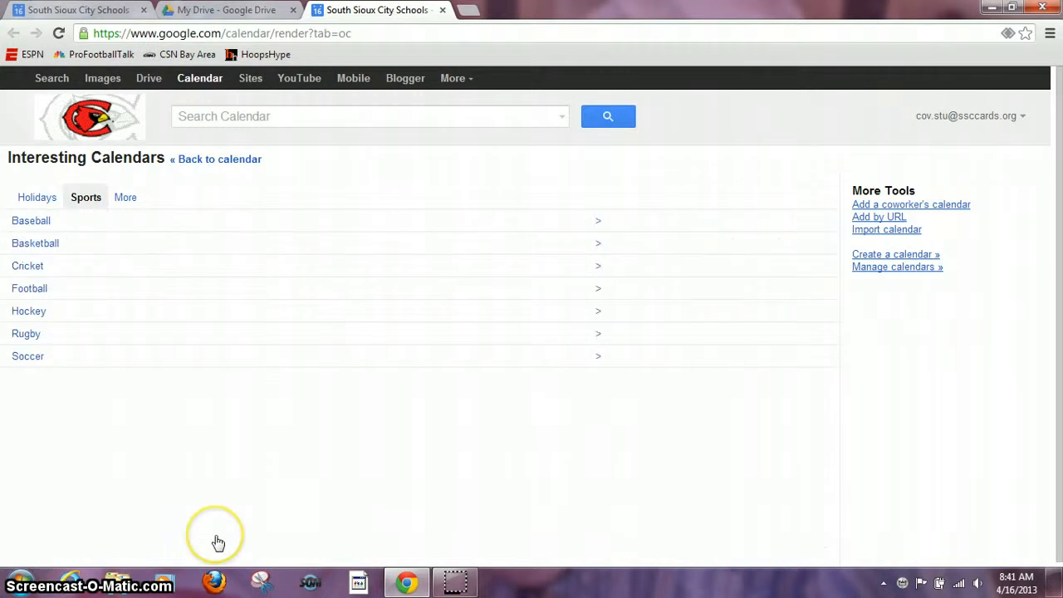
click(29, 244)
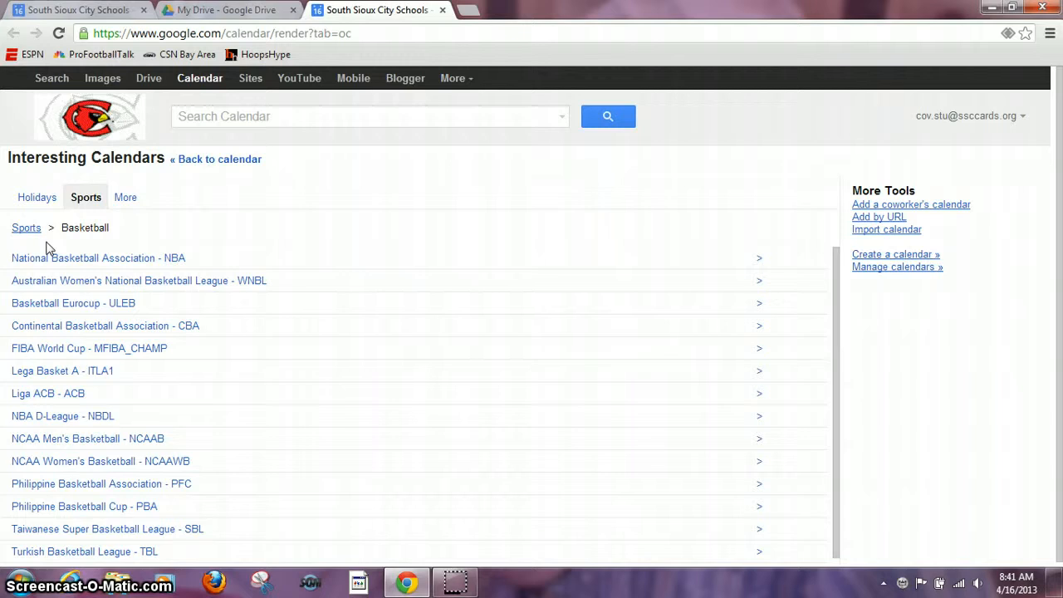
click(64, 438)
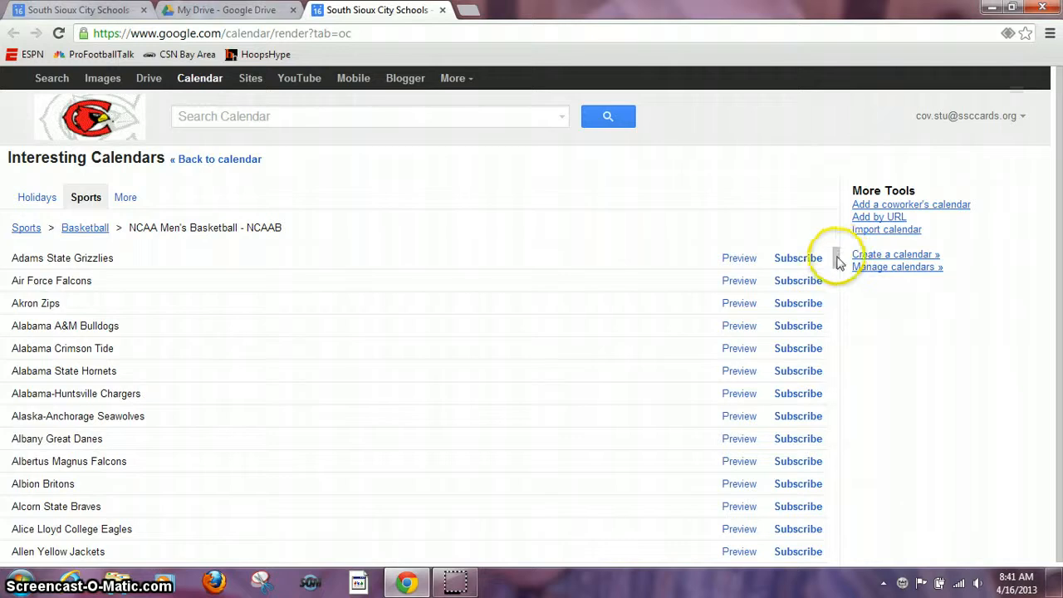
Preview the Iowa Hawkeyes calendar, subscribe to it and return to the main calendar.
drag(835, 256, 835, 370)
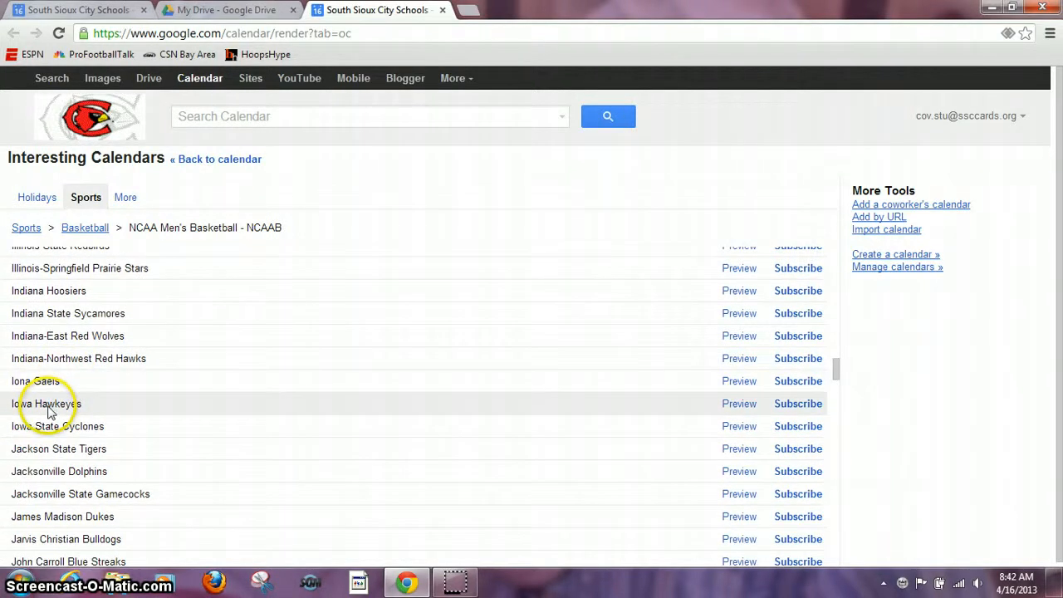
click(736, 405)
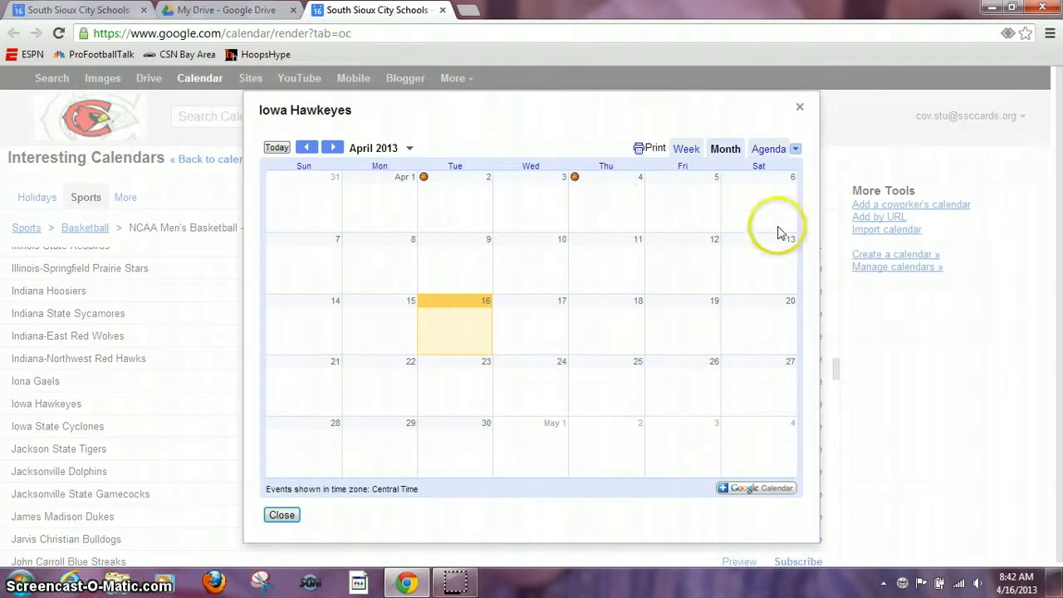
click(799, 110)
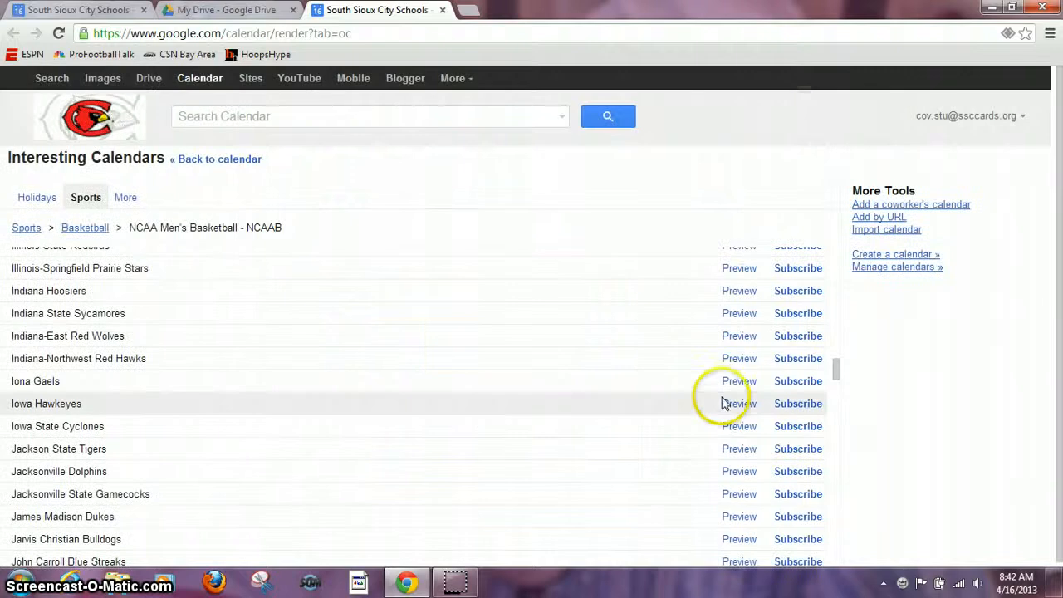
click(799, 405)
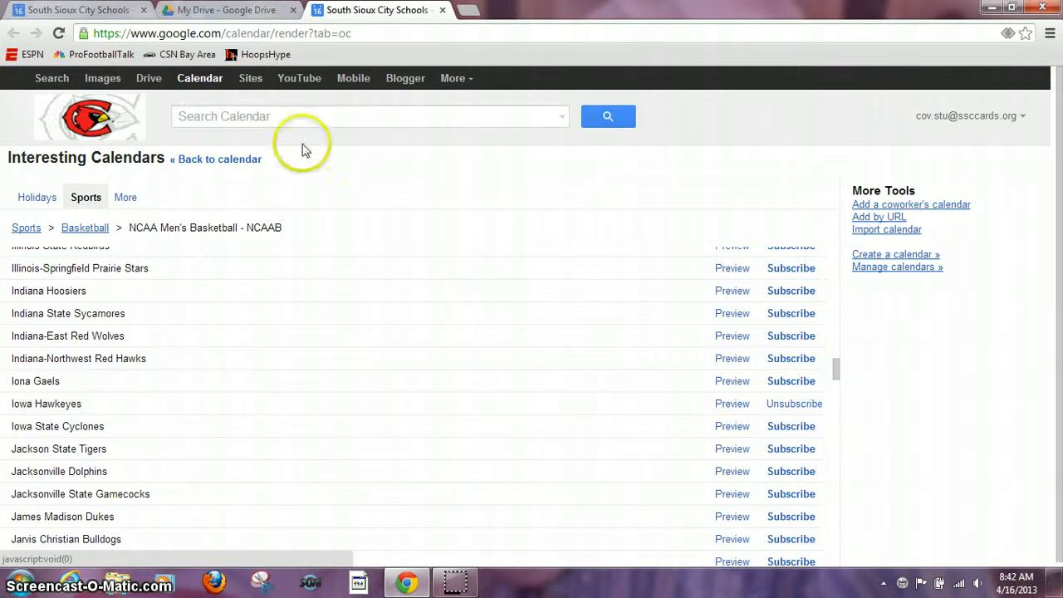
click(213, 159)
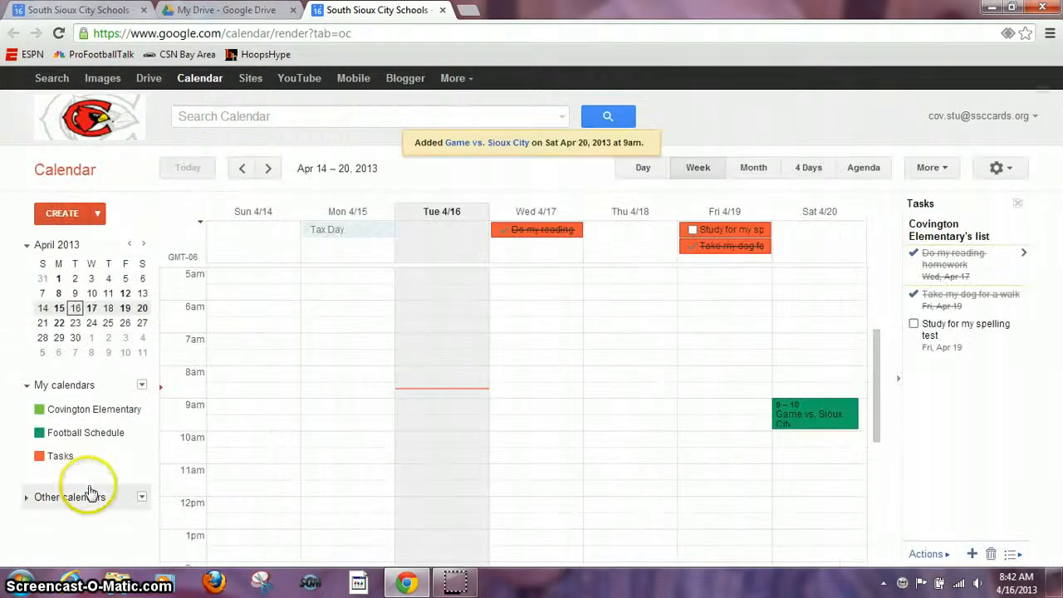
Expand the other calendars list and change the Iowa Hawkeyes calendar's color to yellow.
click(26, 497)
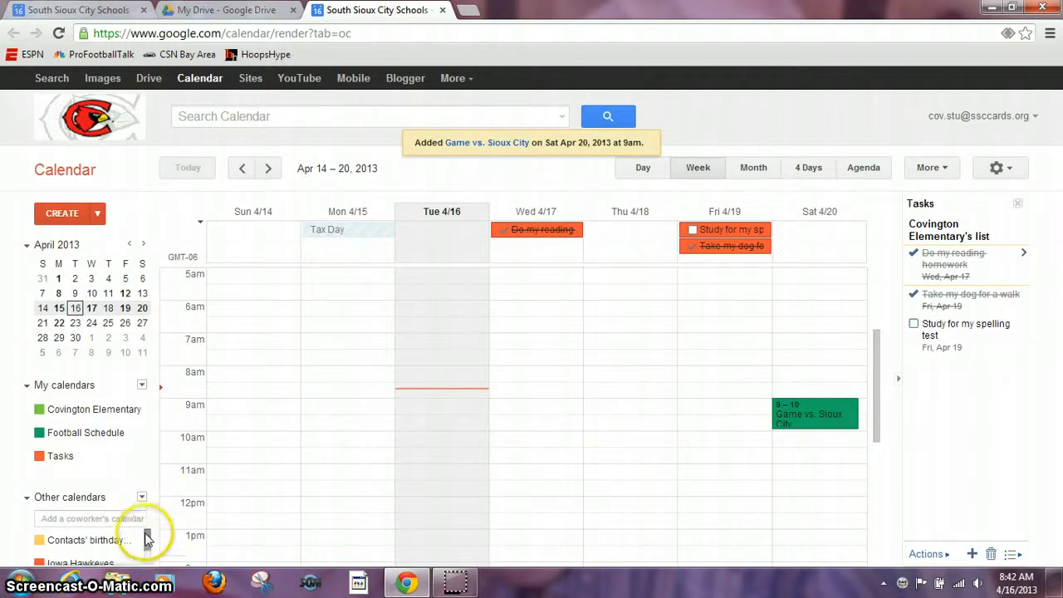
scroll(146, 544, down, 1)
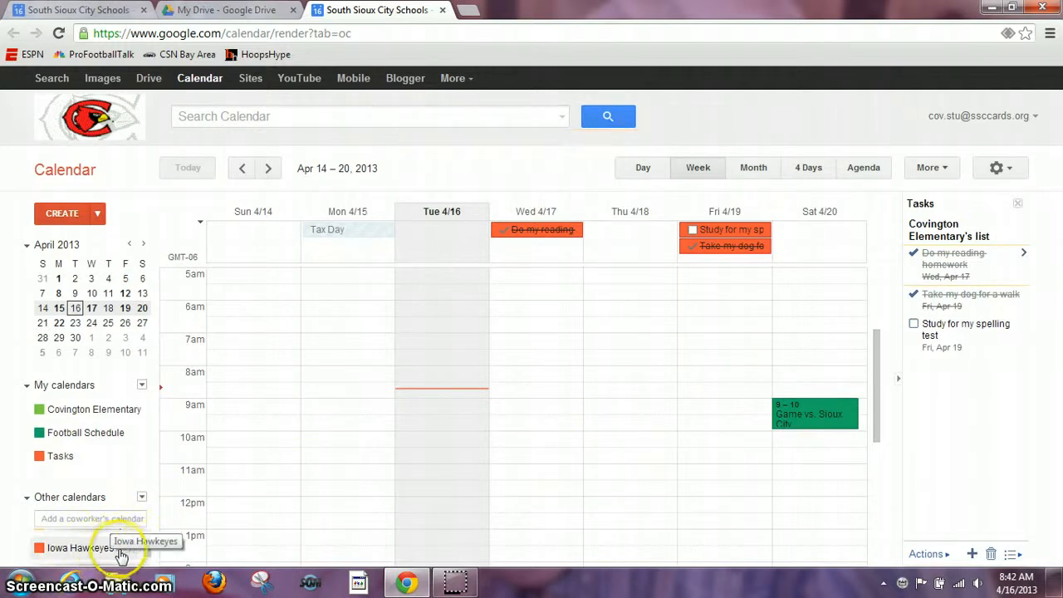
click(130, 548)
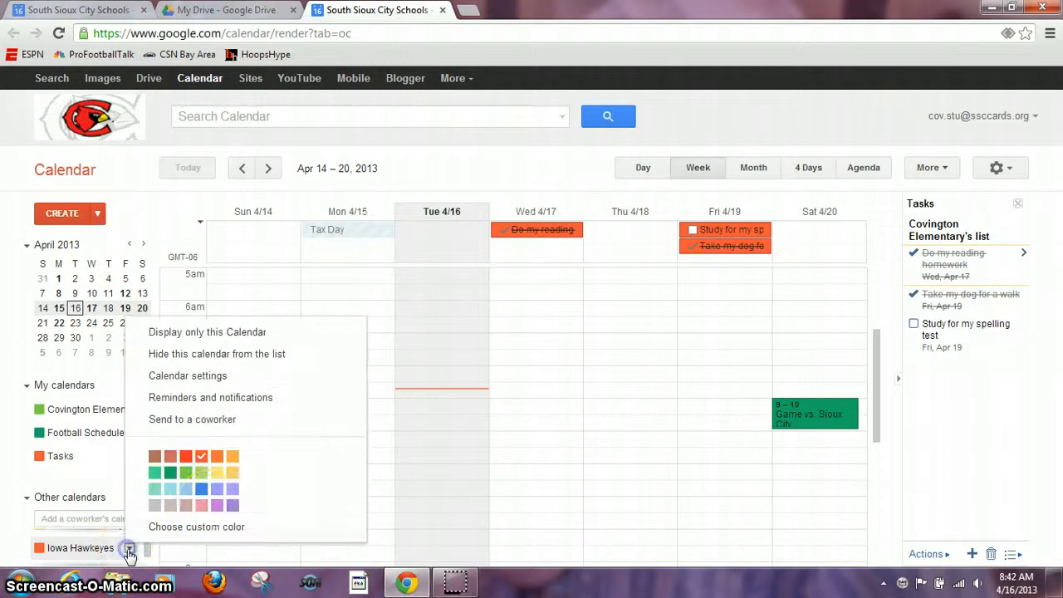
click(232, 474)
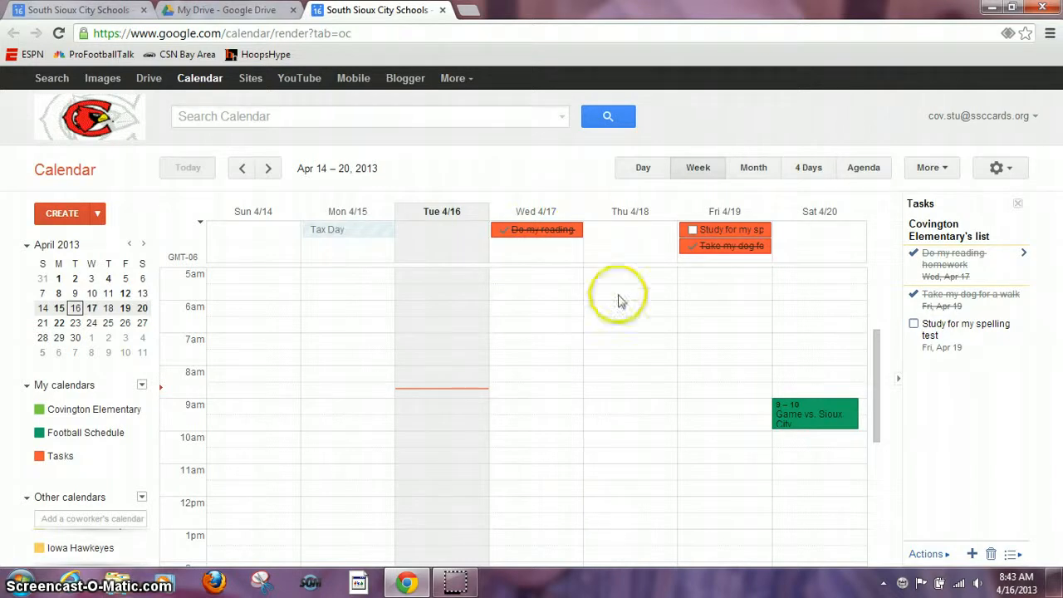
click(461, 586)
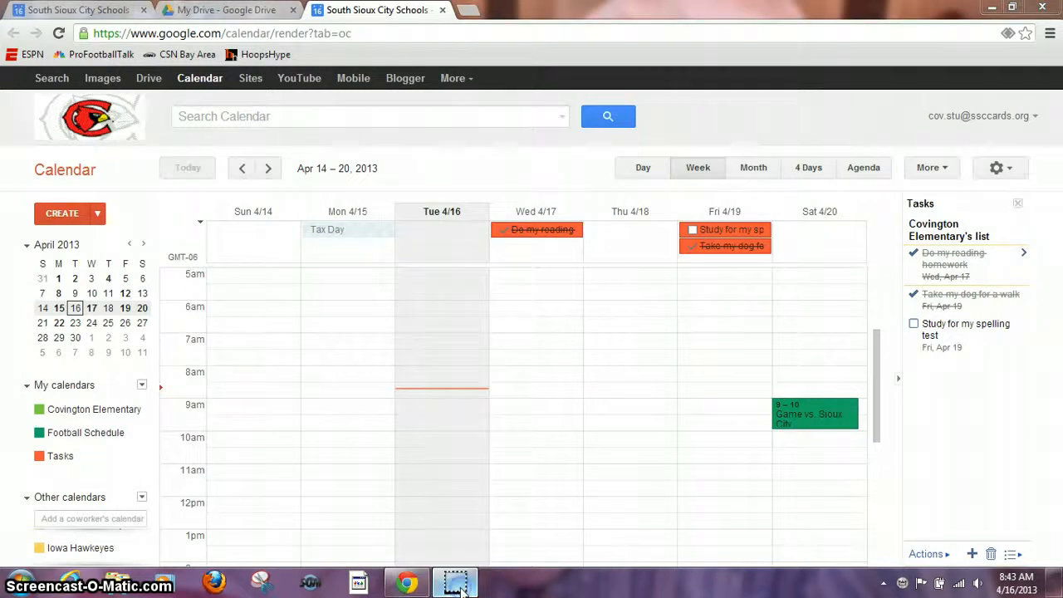